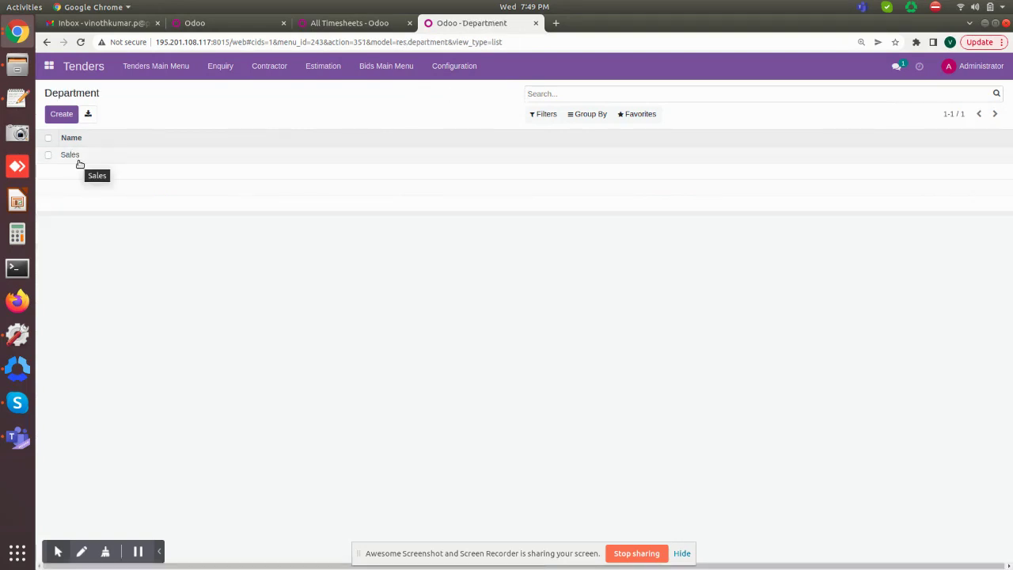
View the configured questionnaire entries, and create and save a job type named Sales Executive
click(459, 68)
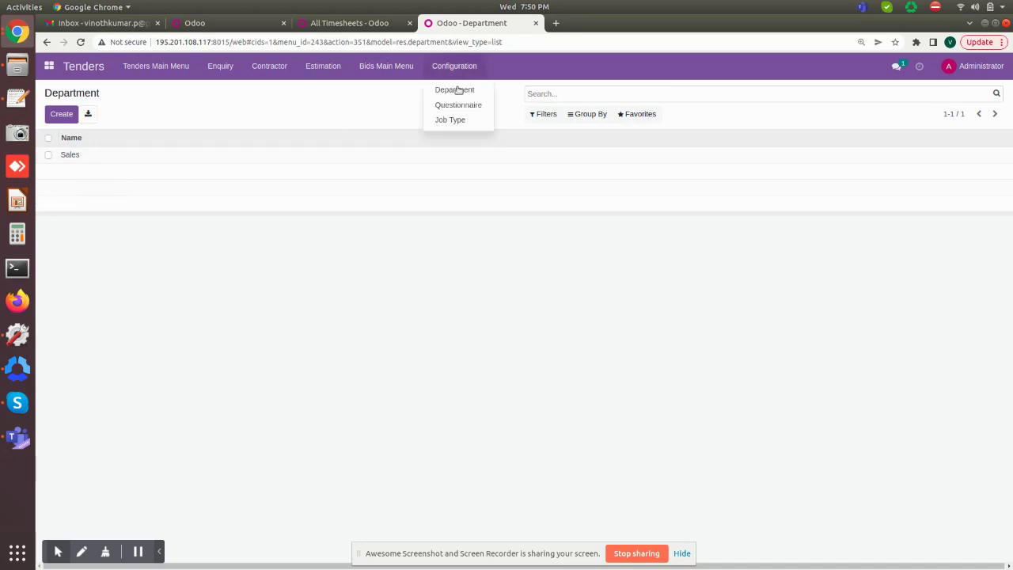
click(455, 105)
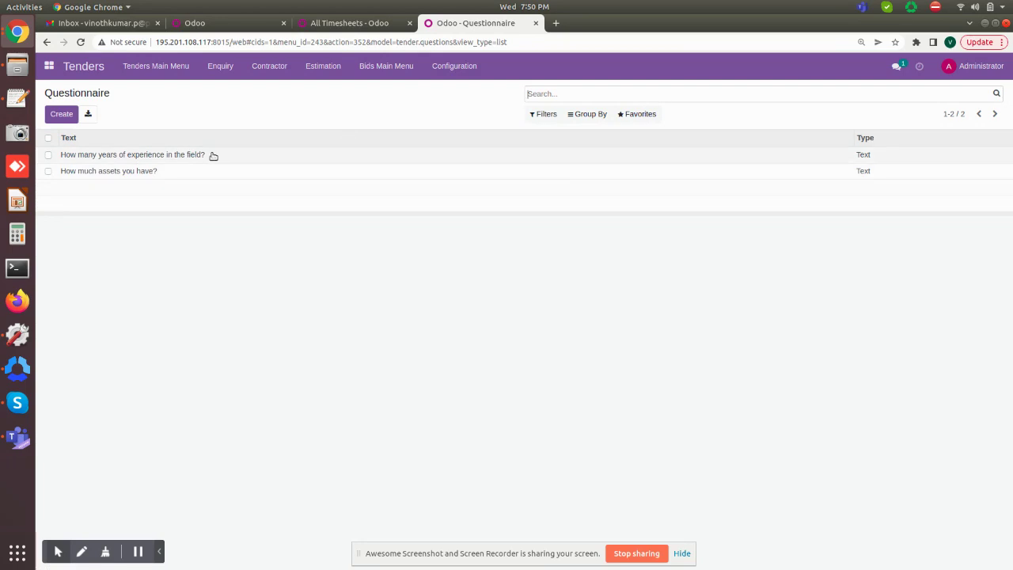
click(465, 72)
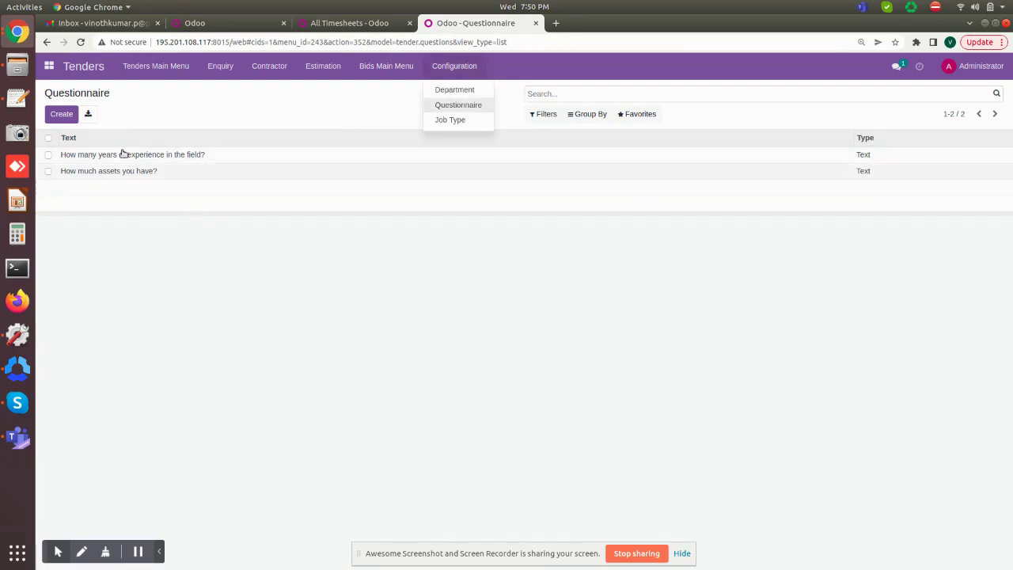
click(436, 120)
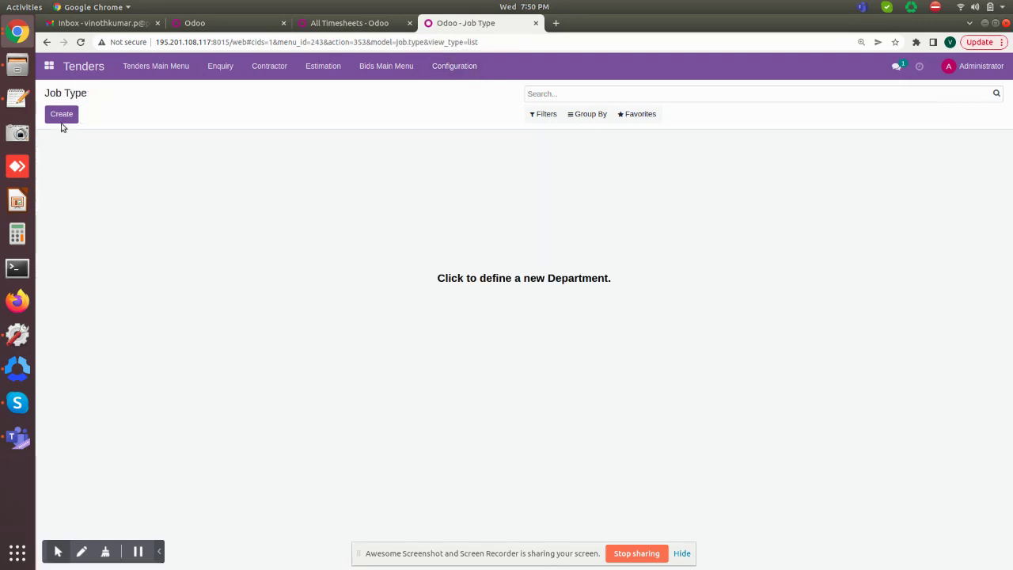
click(62, 119)
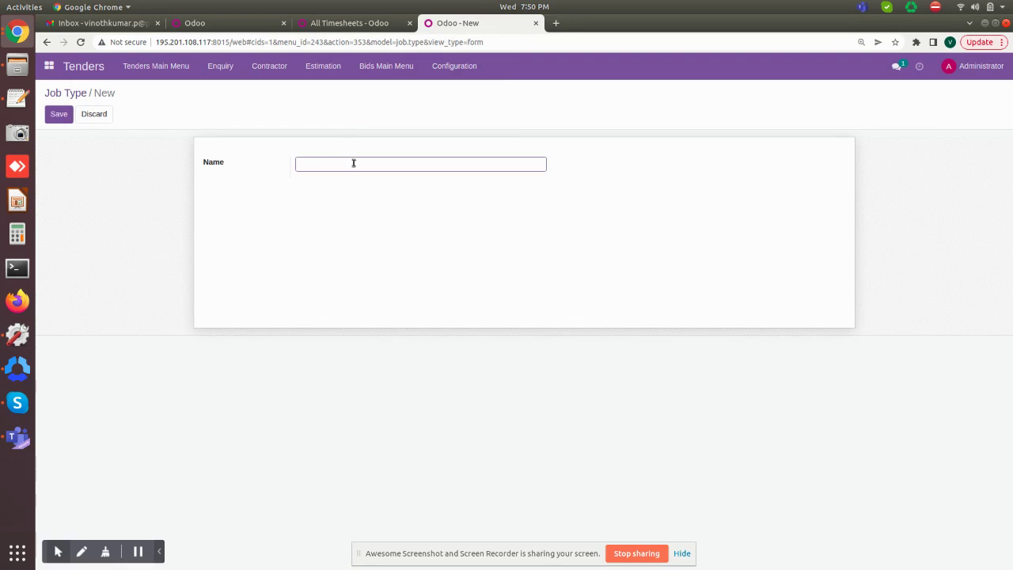
text(Sales Executive)
click(59, 114)
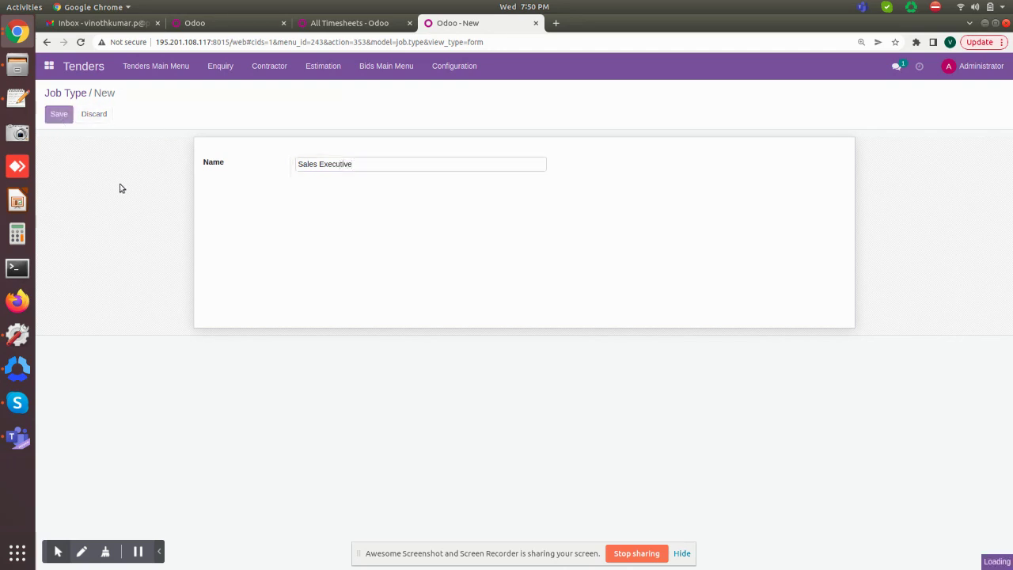
View the list of contractors
click(463, 70)
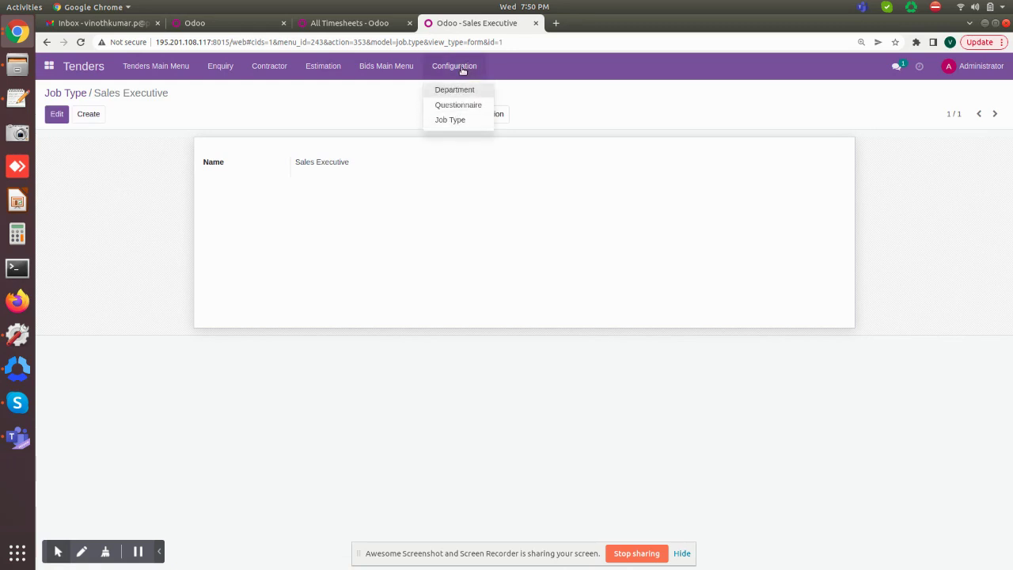
click(309, 105)
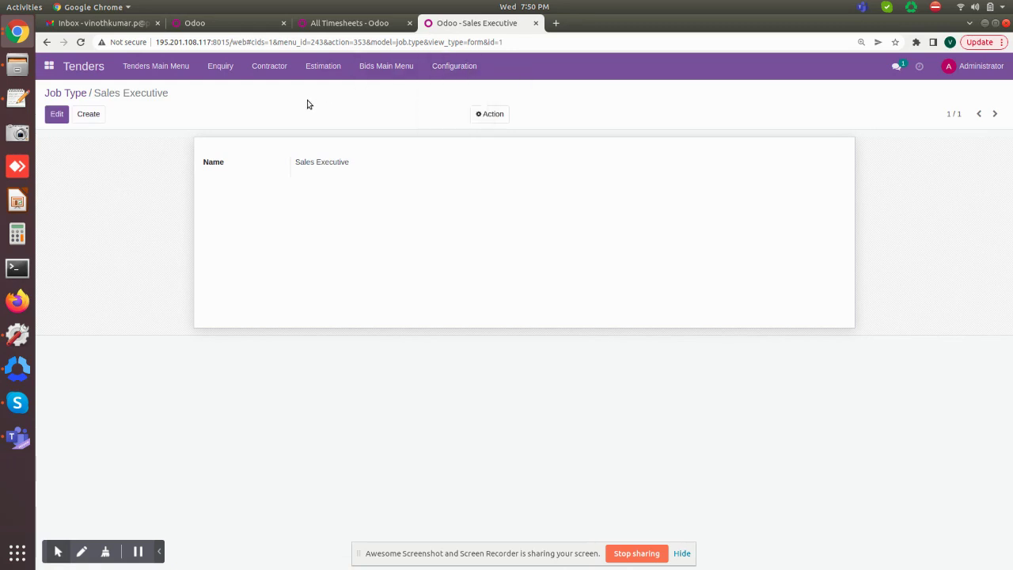
click(278, 68)
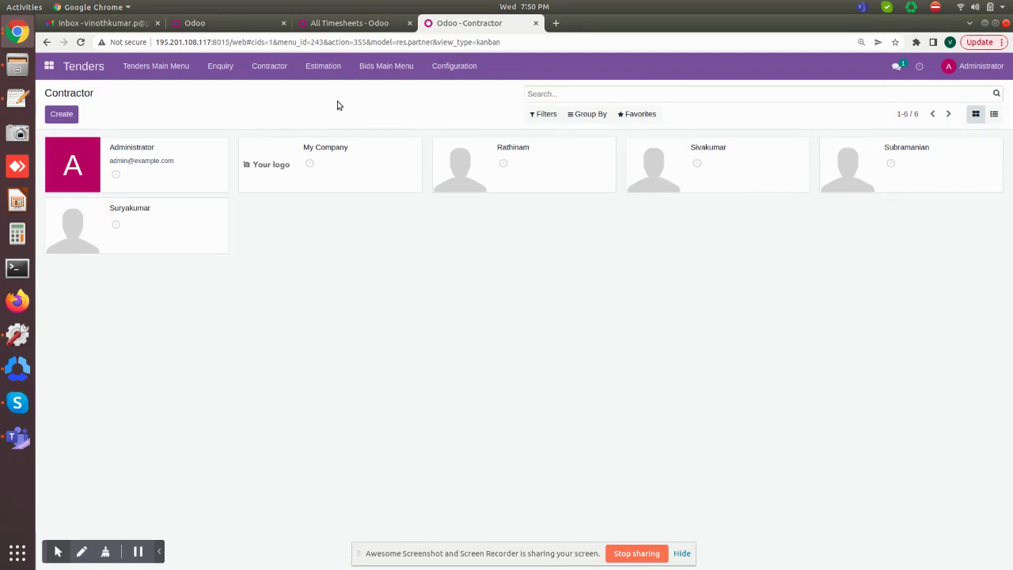
Start a new tender named Building construction phase 4 for the Sales department with a total budget of 1000000
click(168, 70)
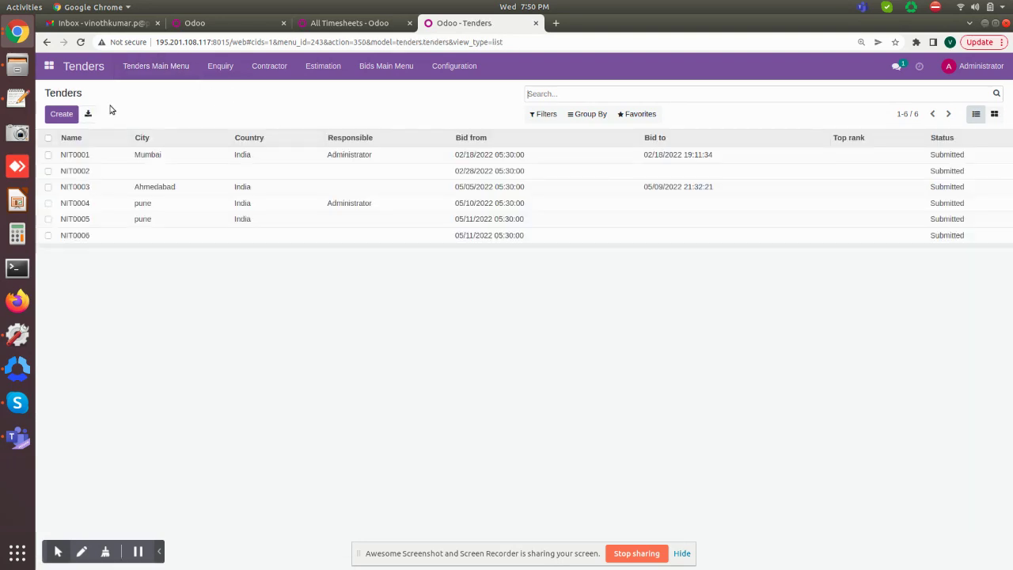
click(52, 115)
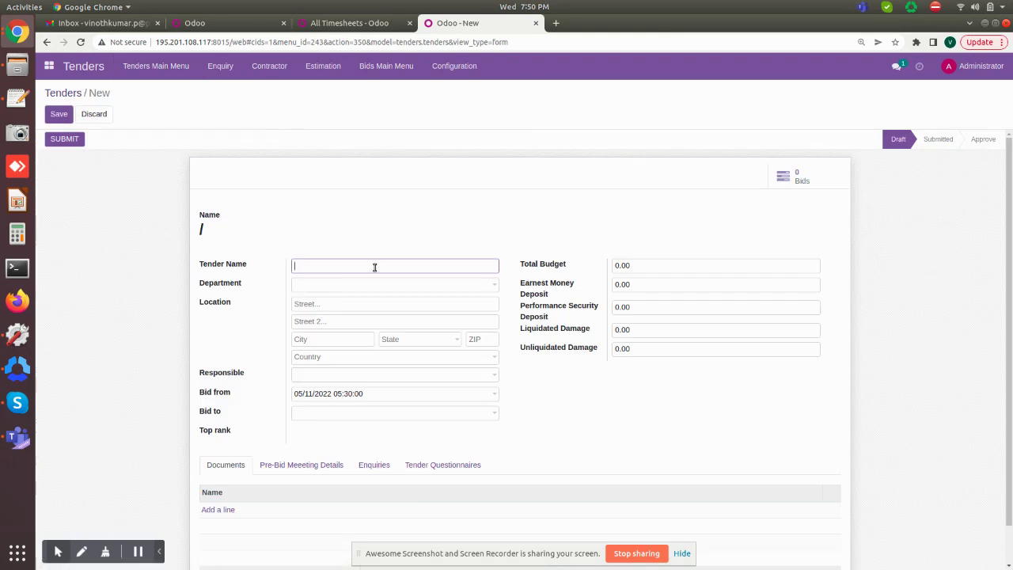
text(Building construcito)
click(464, 283)
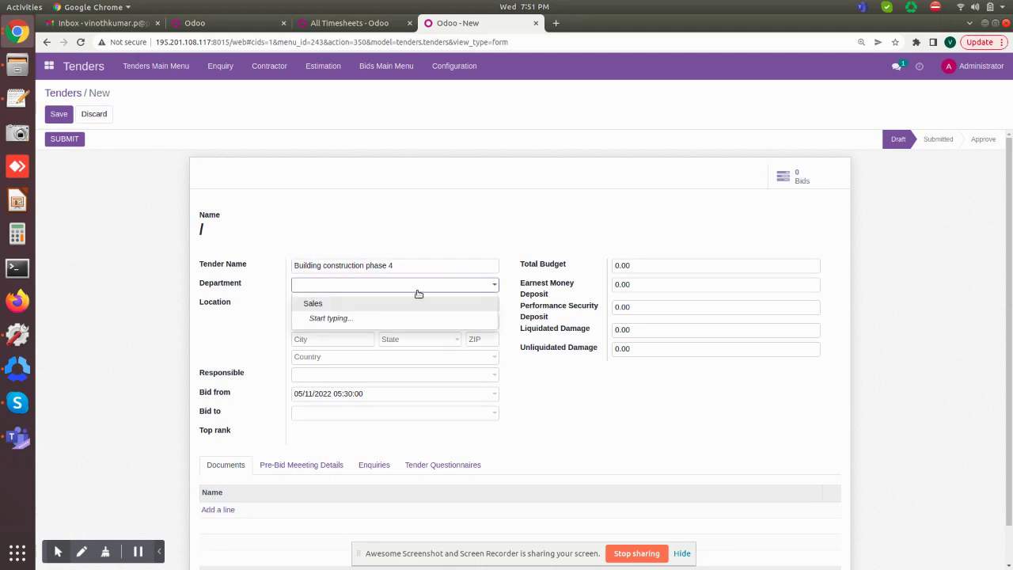
click(405, 303)
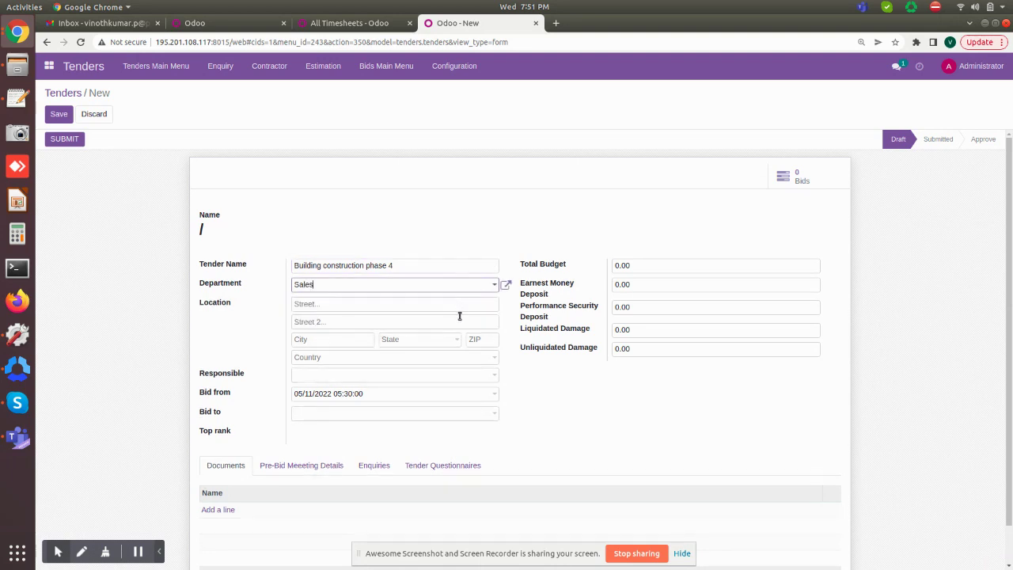
drag(638, 264, 605, 269)
text(1000000)
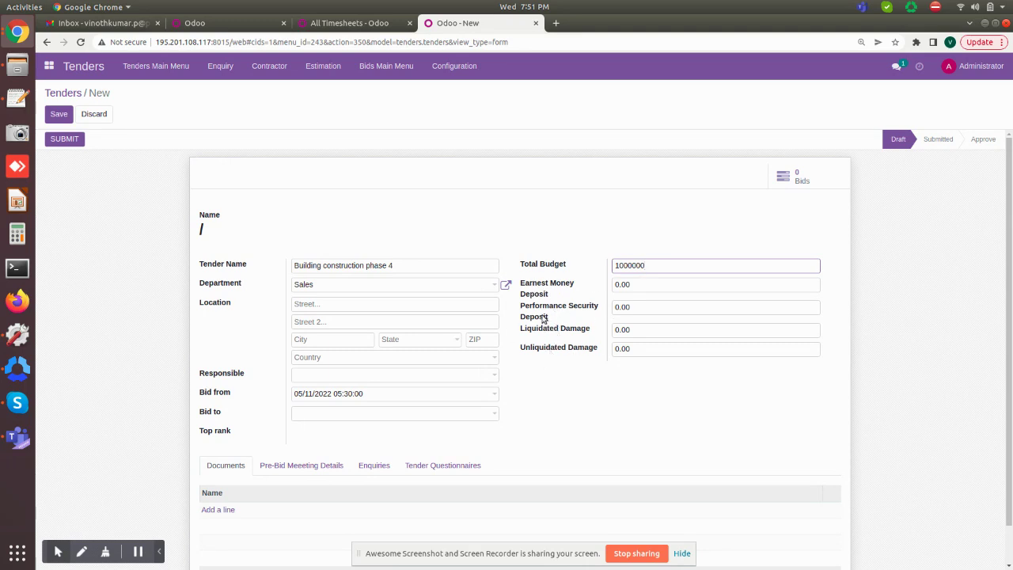
Set the tender's location to the city pune, state Maharashtra (IN), country India
click(369, 357)
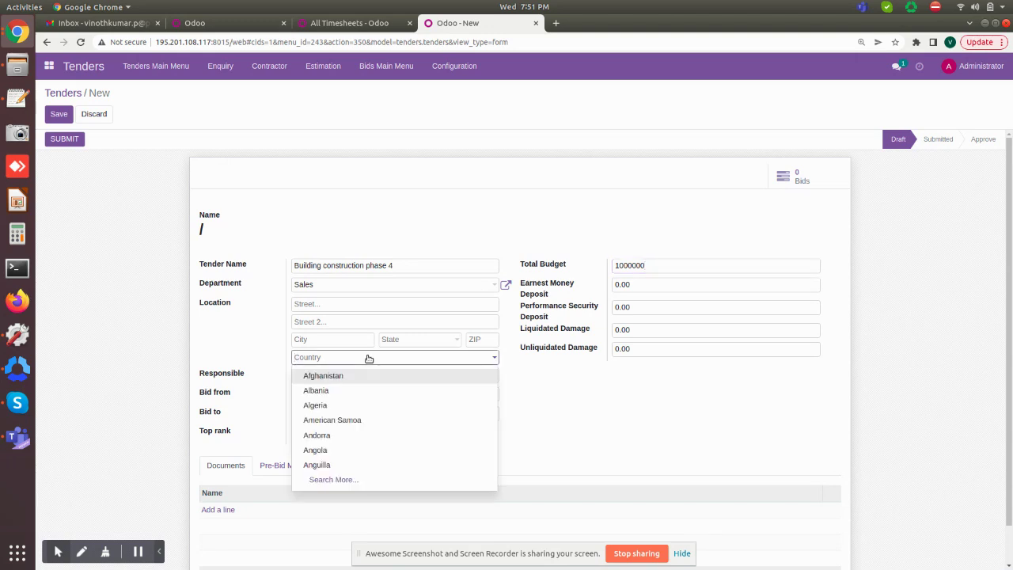
text(Indi)
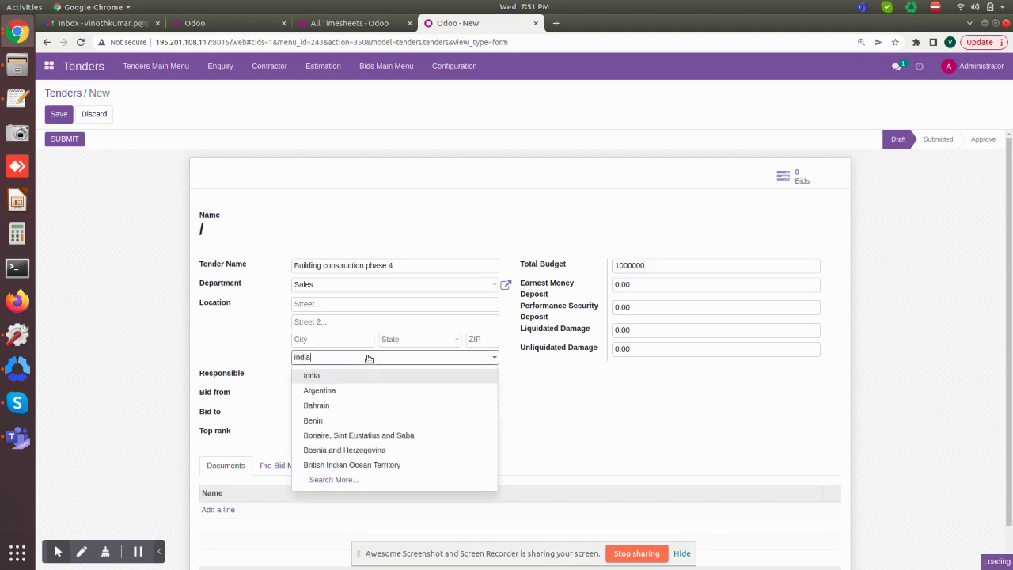
click(317, 391)
click(440, 342)
text(ta)
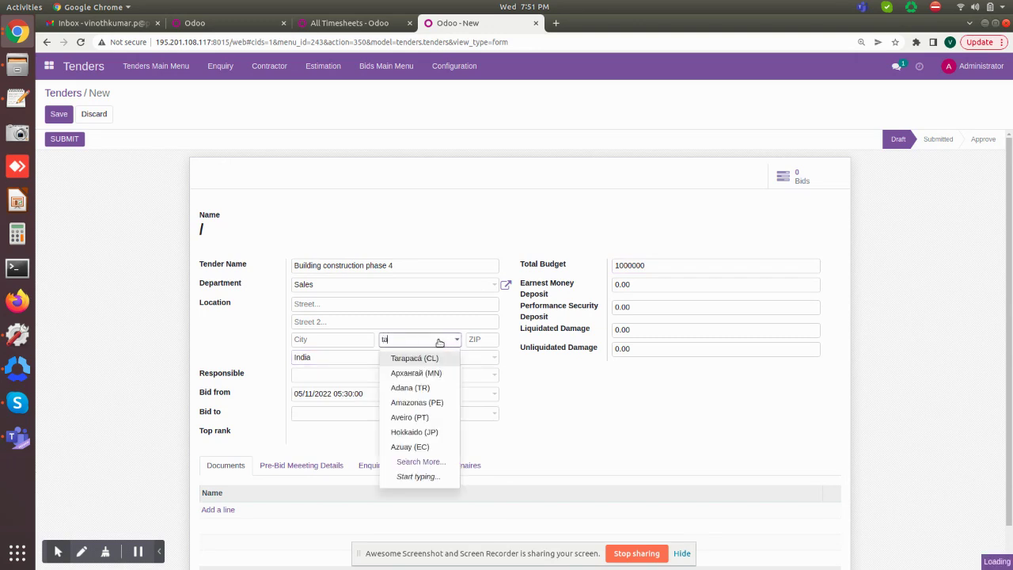
key(BackSpace)
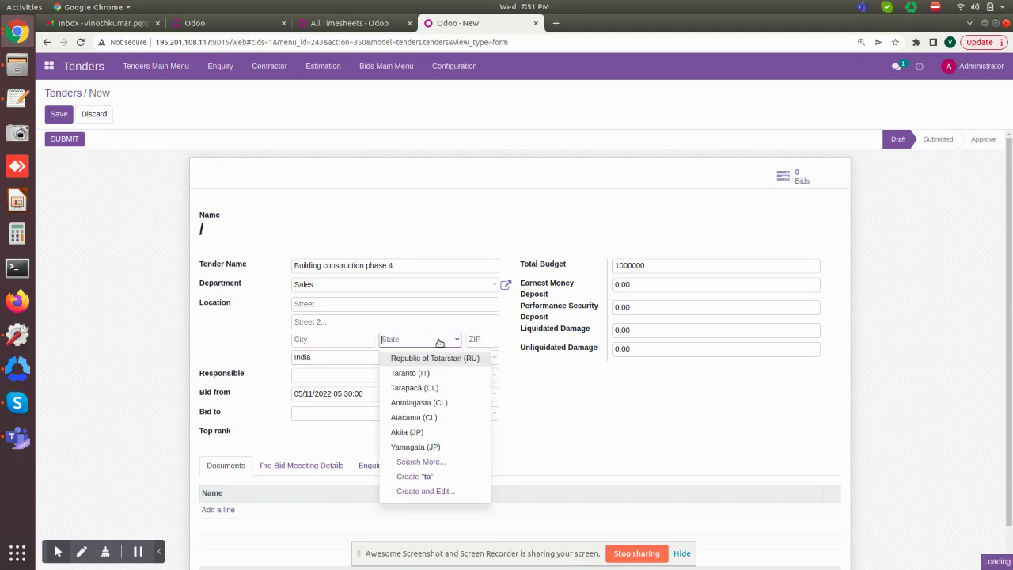
text(maha)
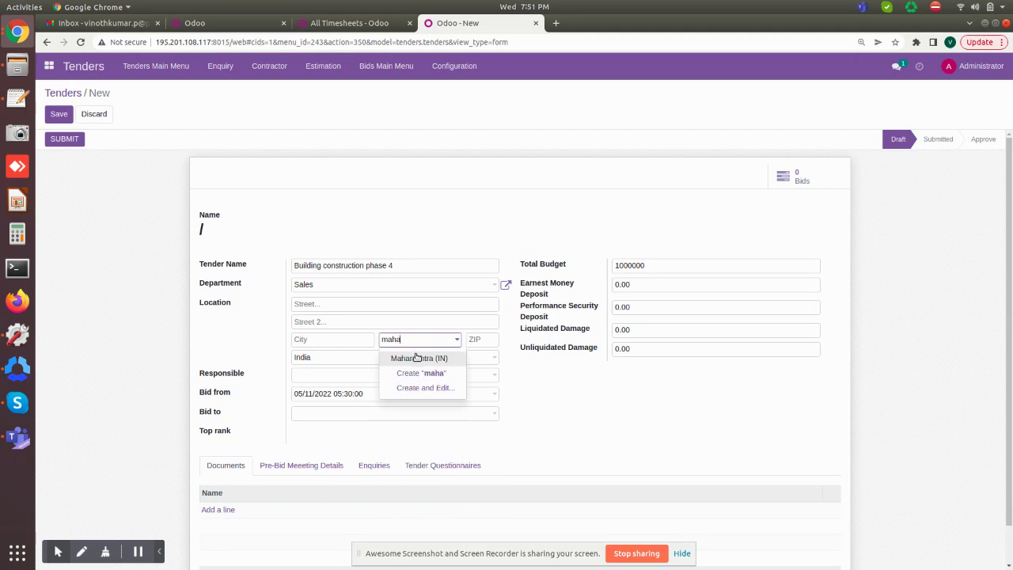
click(416, 357)
click(336, 340)
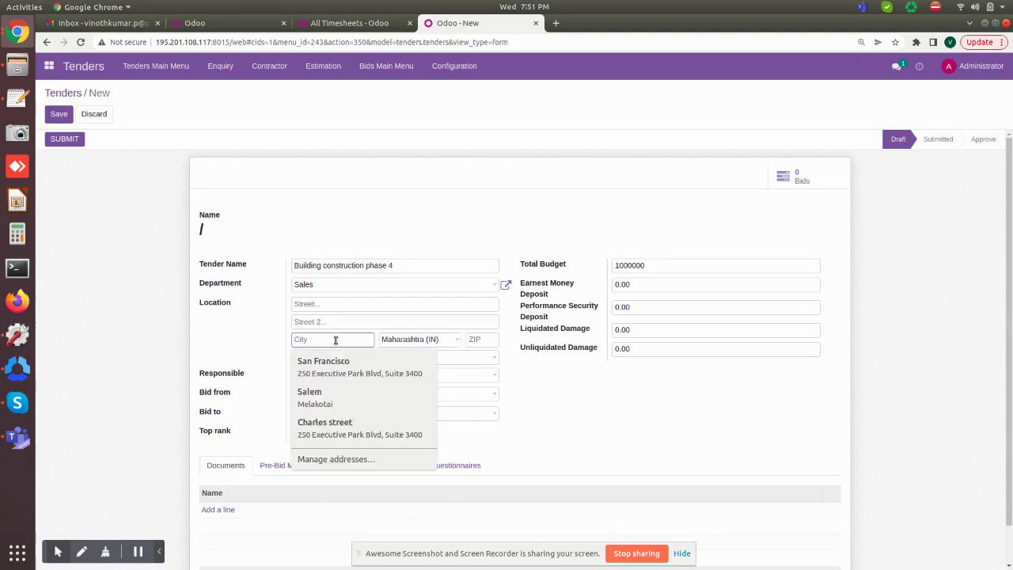
text(pune)
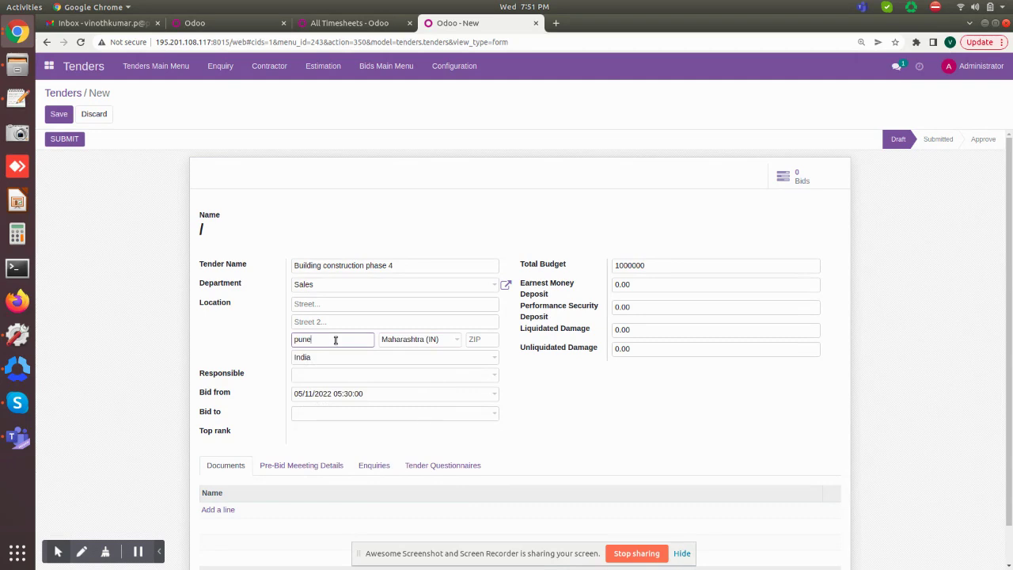
Make Administrator responsible for the tender and set the bid end date to 05/13/2022
click(466, 377)
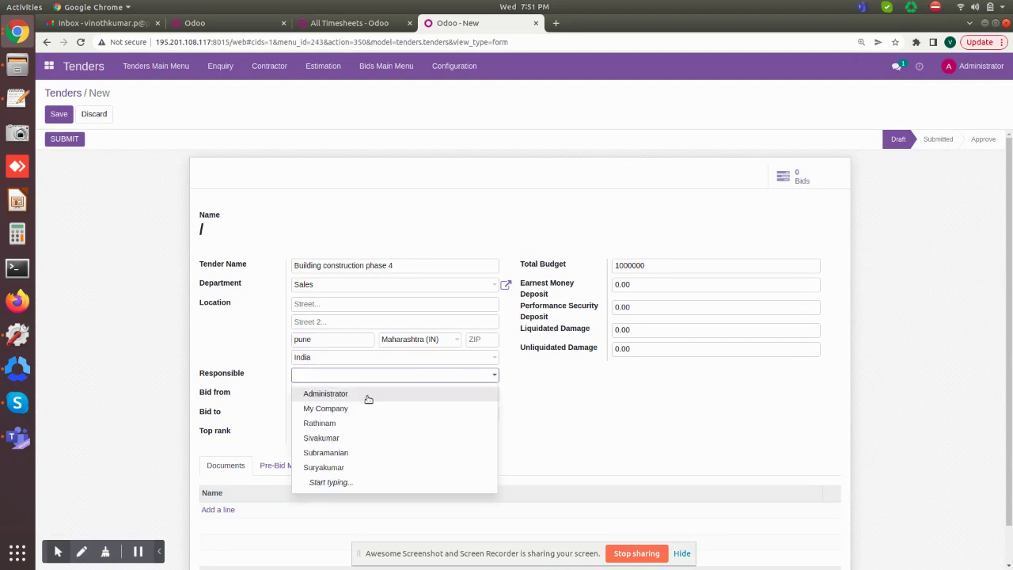
click(364, 396)
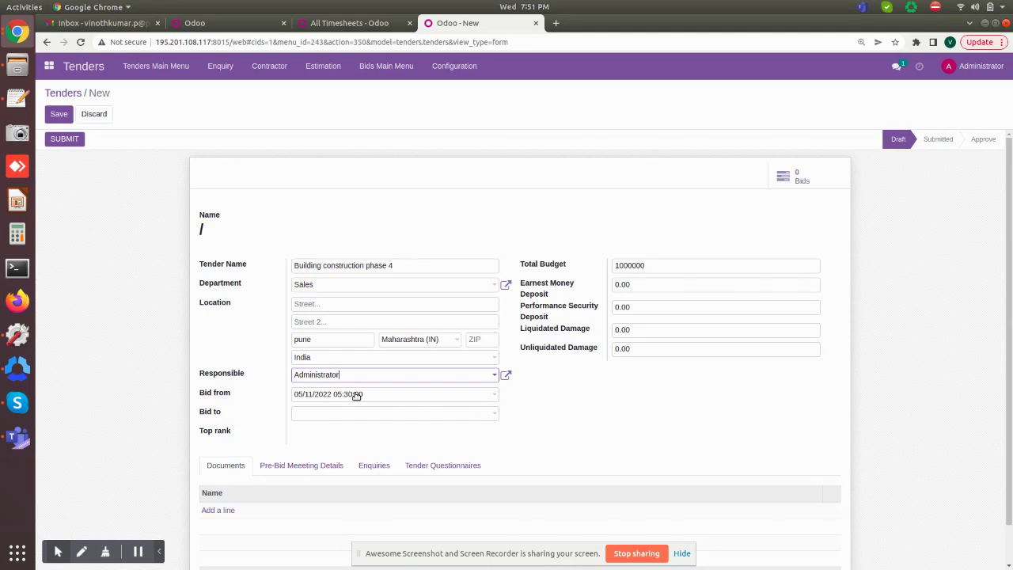
click(400, 414)
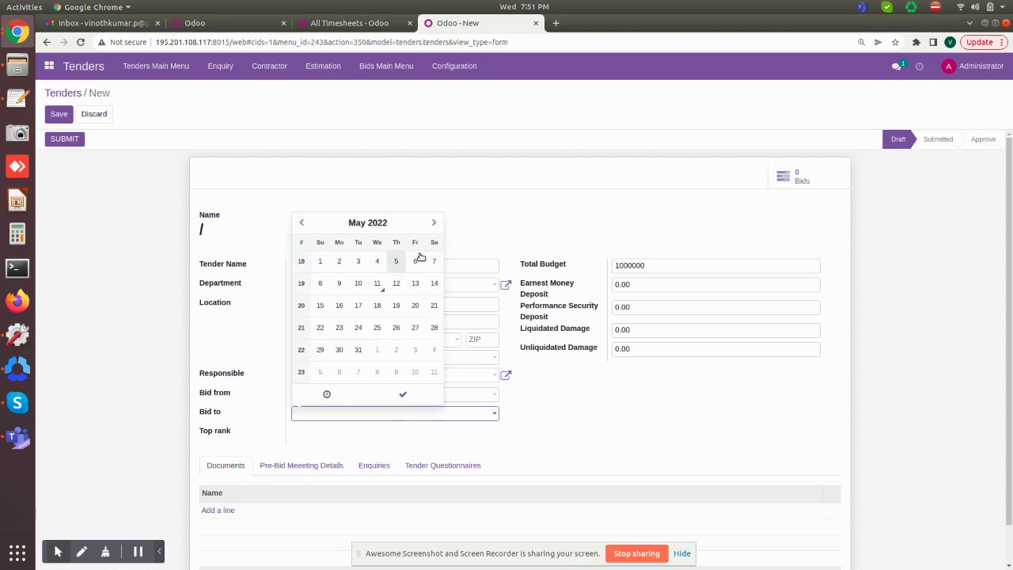
click(414, 283)
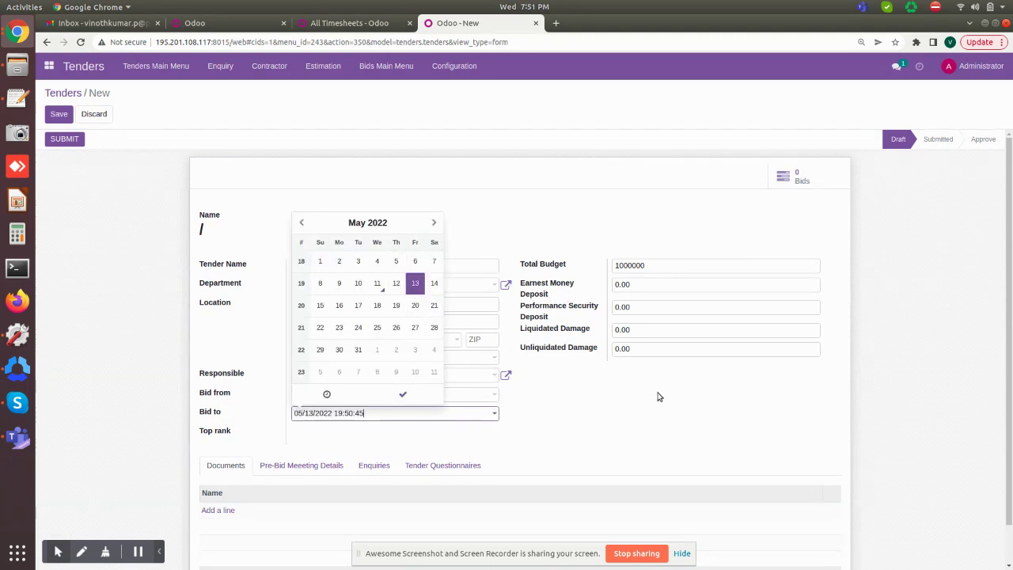
click(659, 397)
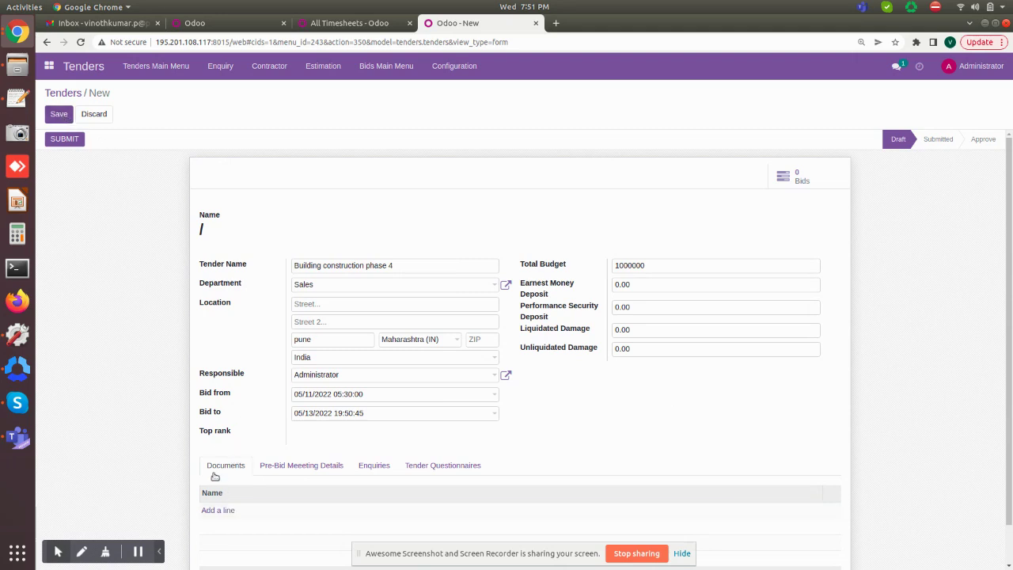
Look at the tender's document entry form without adding a document, and view its pre-bid meeting details
click(218, 511)
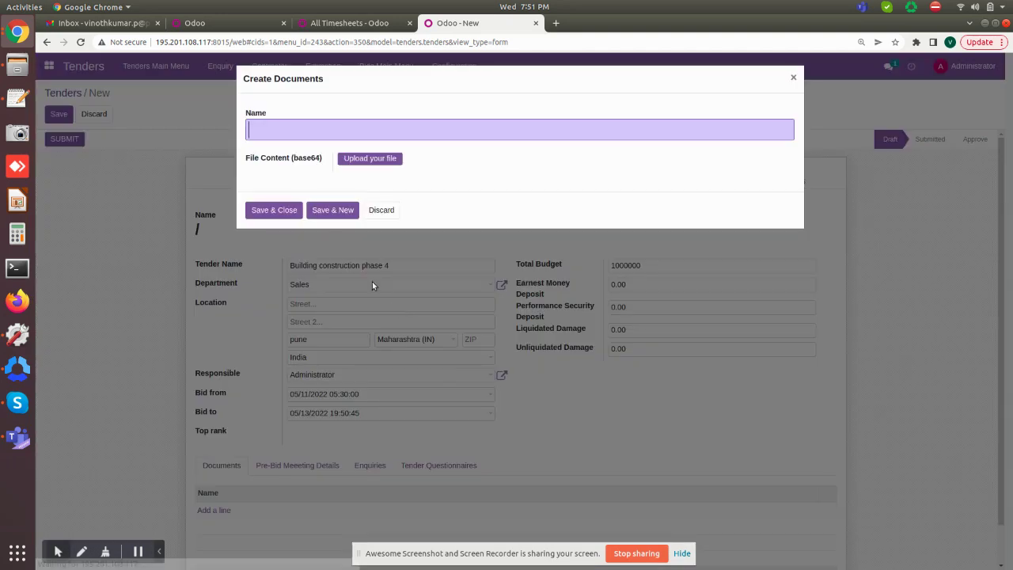
click(394, 210)
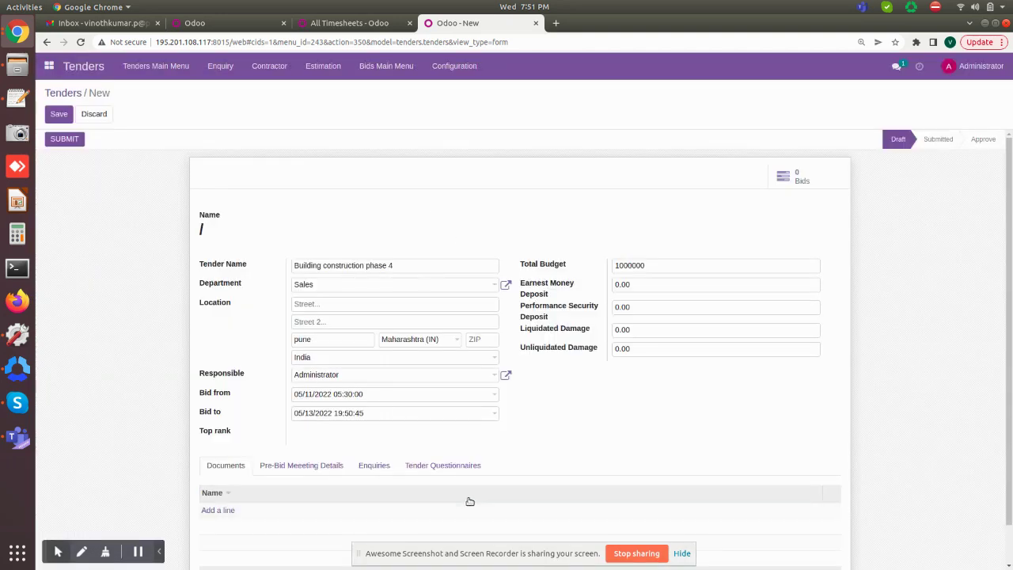
click(309, 467)
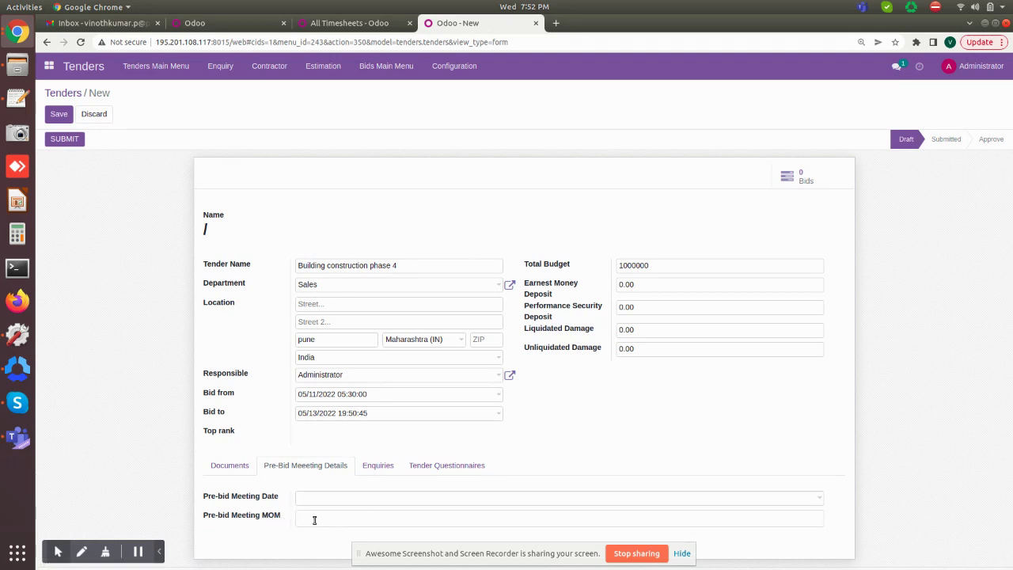
Add the question "How many years of experience in the field?" with type Text to the tender's questionnaire
click(428, 472)
scroll(545, 391, down, 1)
click(224, 470)
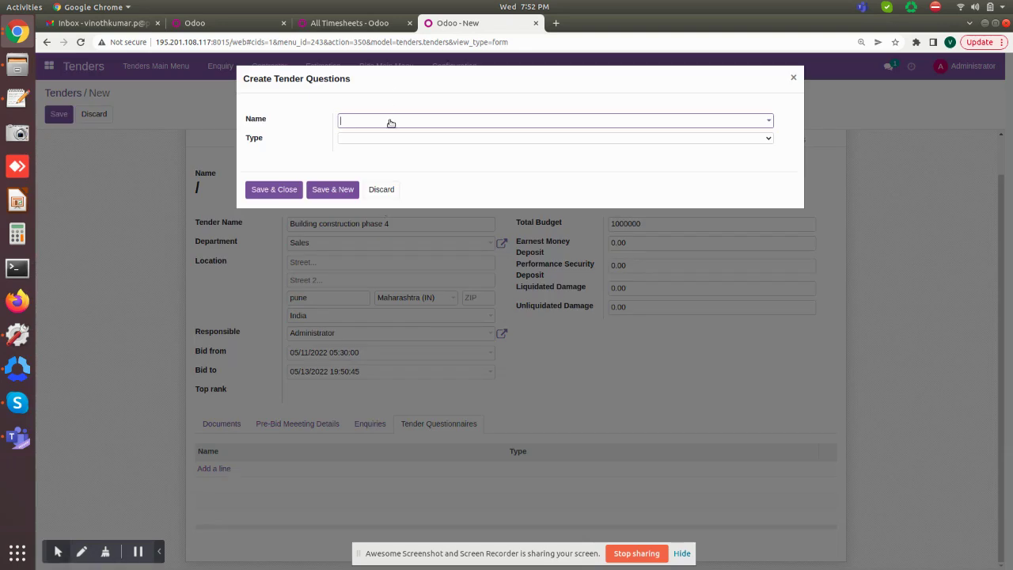
click(390, 123)
text(How many years of experience in the field?)
click(507, 141)
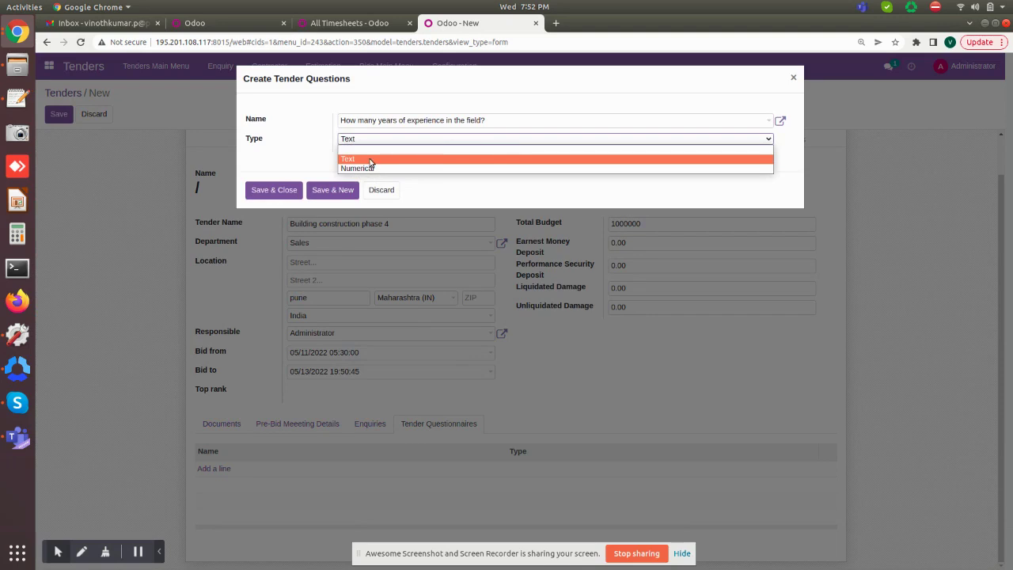
click(369, 159)
click(273, 190)
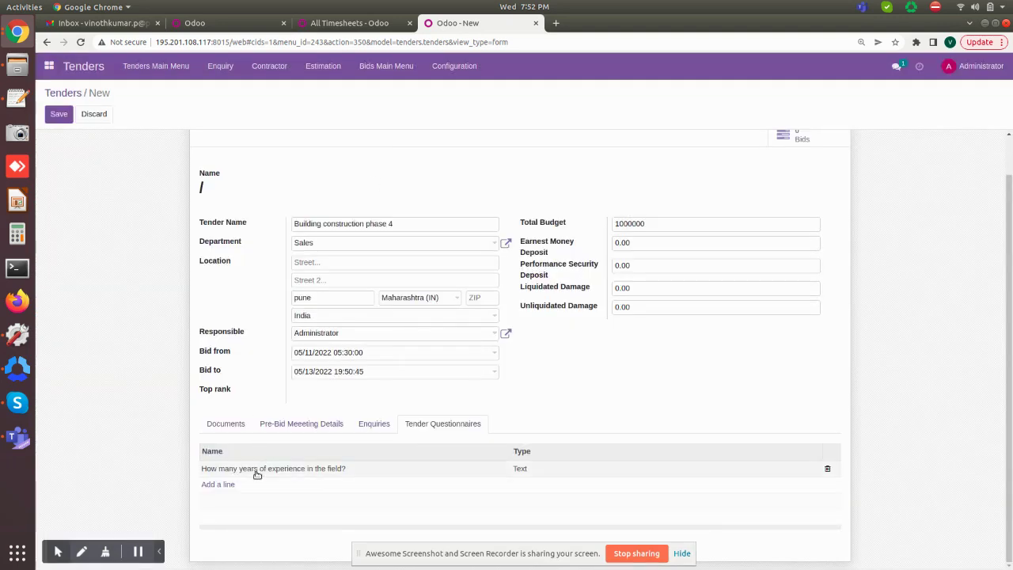
Add the question "How much assets you have?" to the tender's questionnaire and save the tender
click(224, 483)
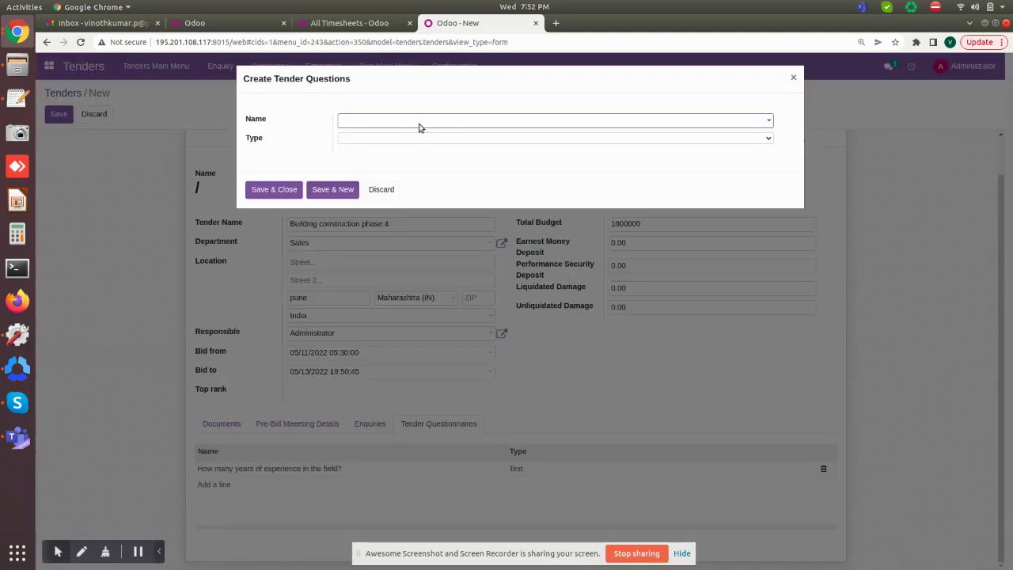
click(414, 117)
text(How much assets you have?)
click(274, 192)
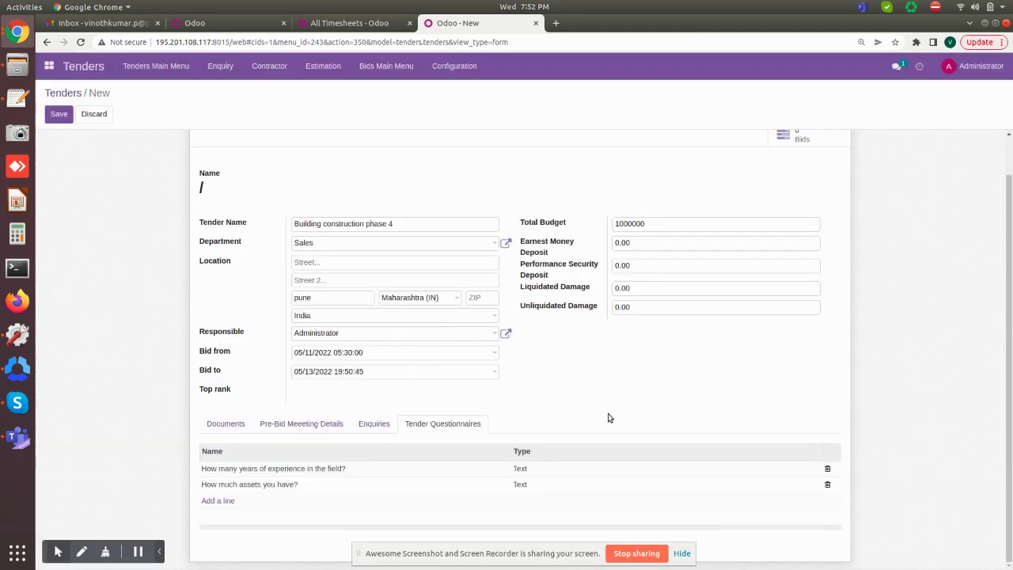
click(54, 117)
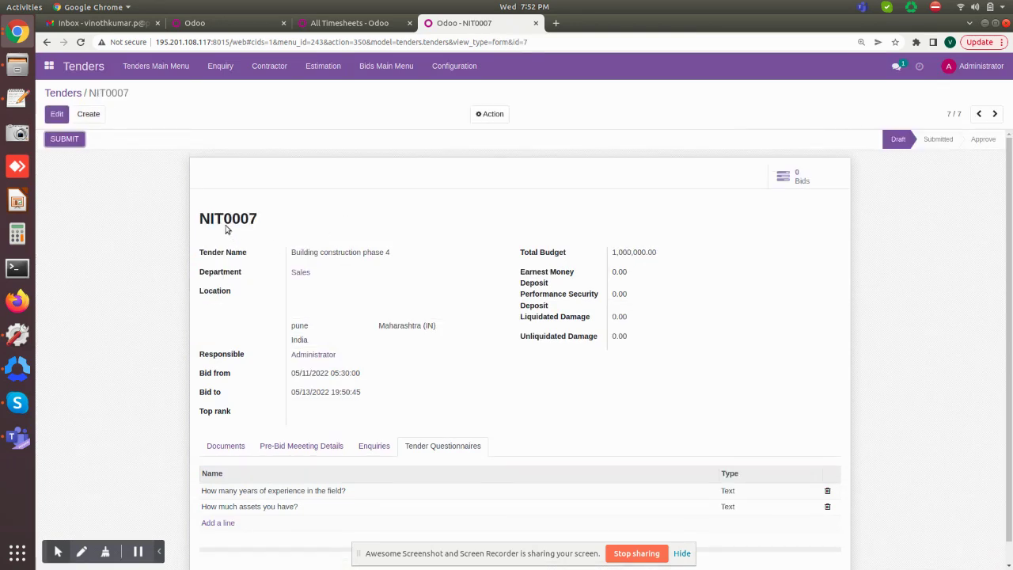
Submit the draft tender NIT0007 for Building construction phase 4
drag(264, 221, 198, 218)
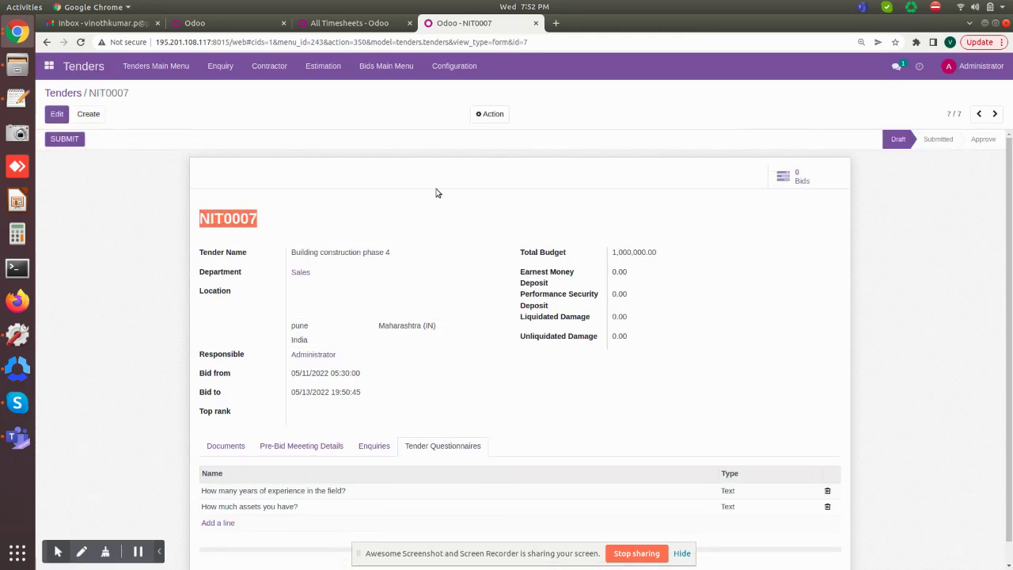
click(441, 192)
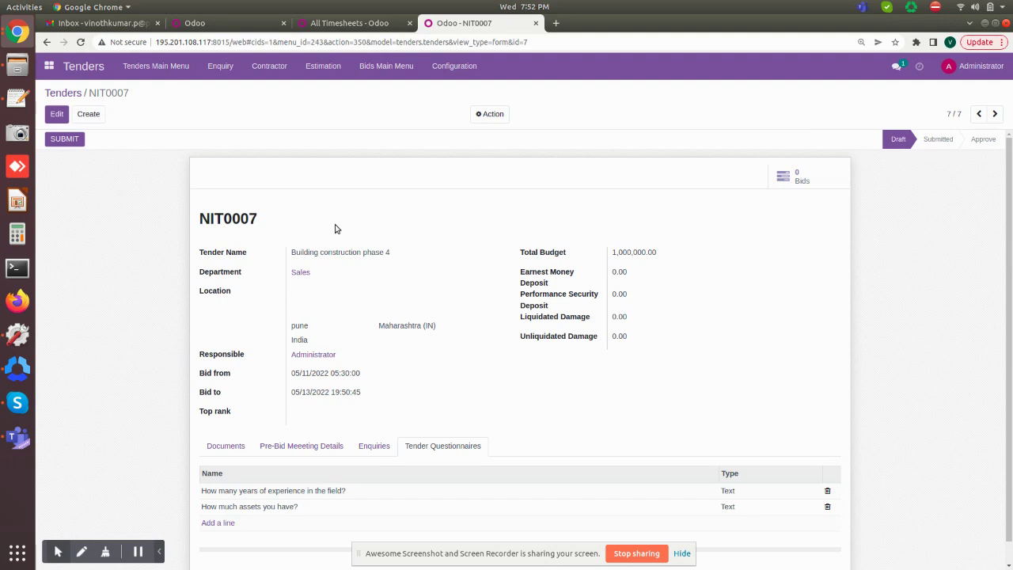
click(65, 139)
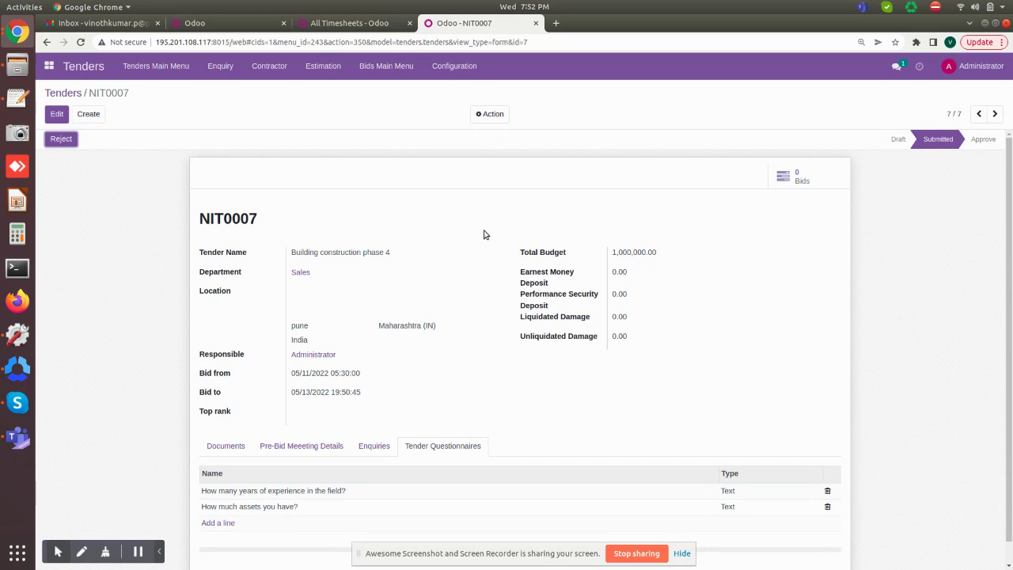
Start a new enquiry for tender NIT0007 with submission date 05/11/2022
click(220, 66)
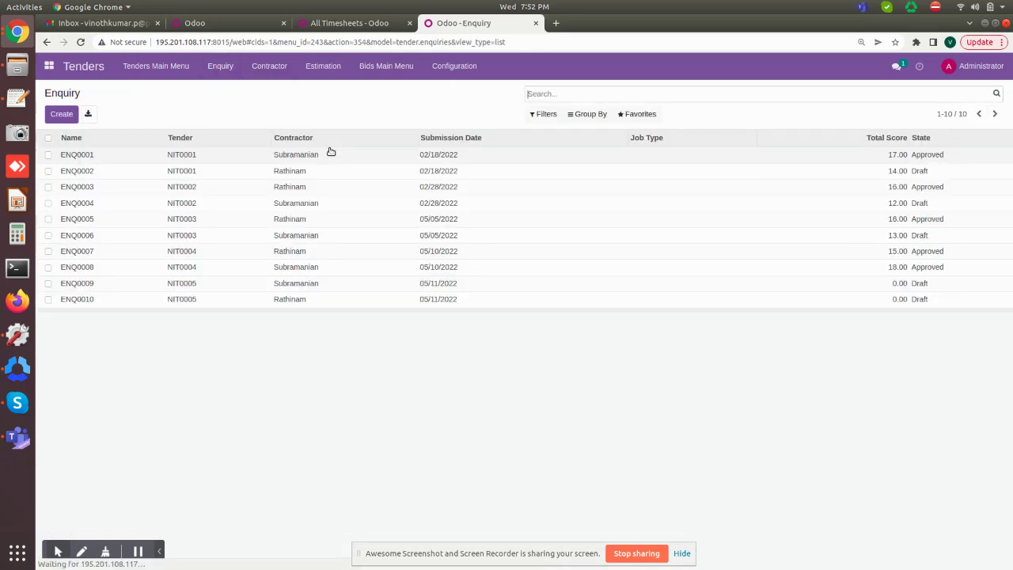
click(61, 113)
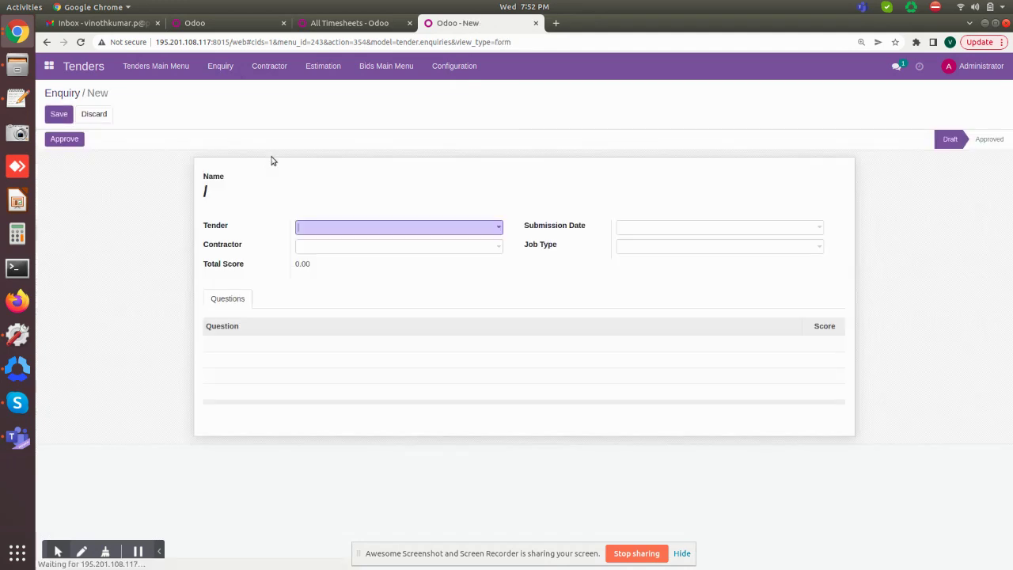
click(352, 228)
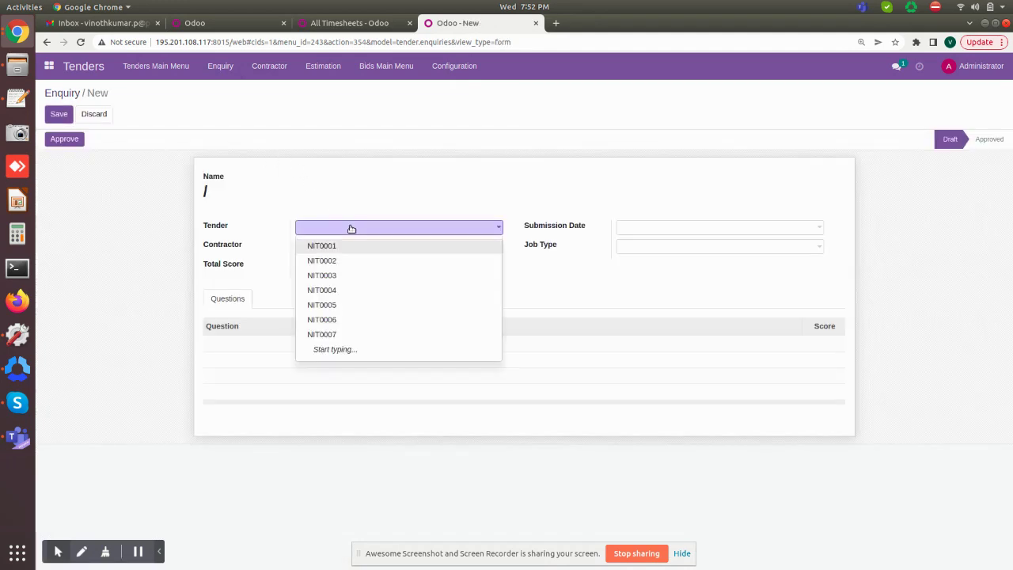
click(336, 333)
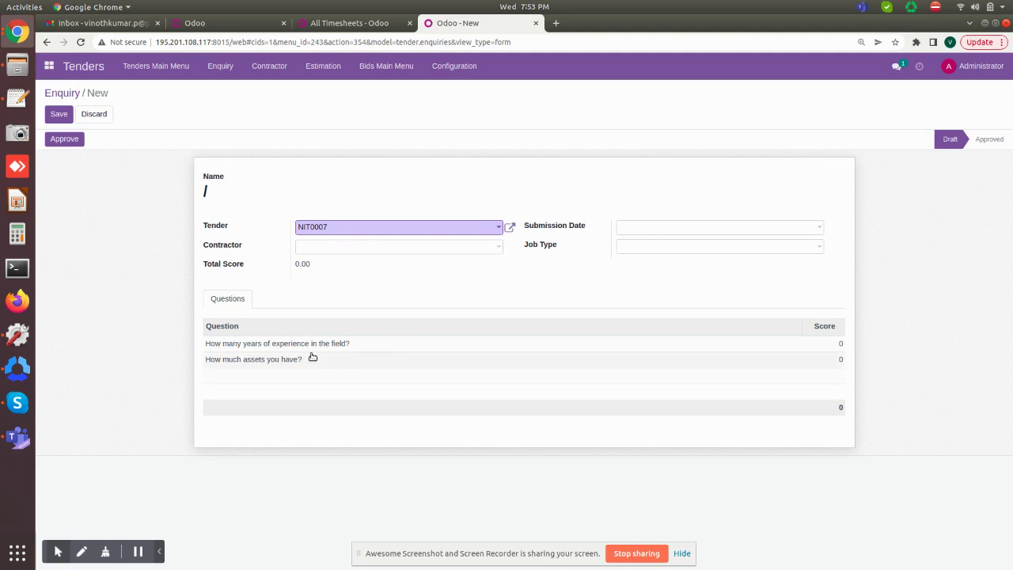
click(670, 228)
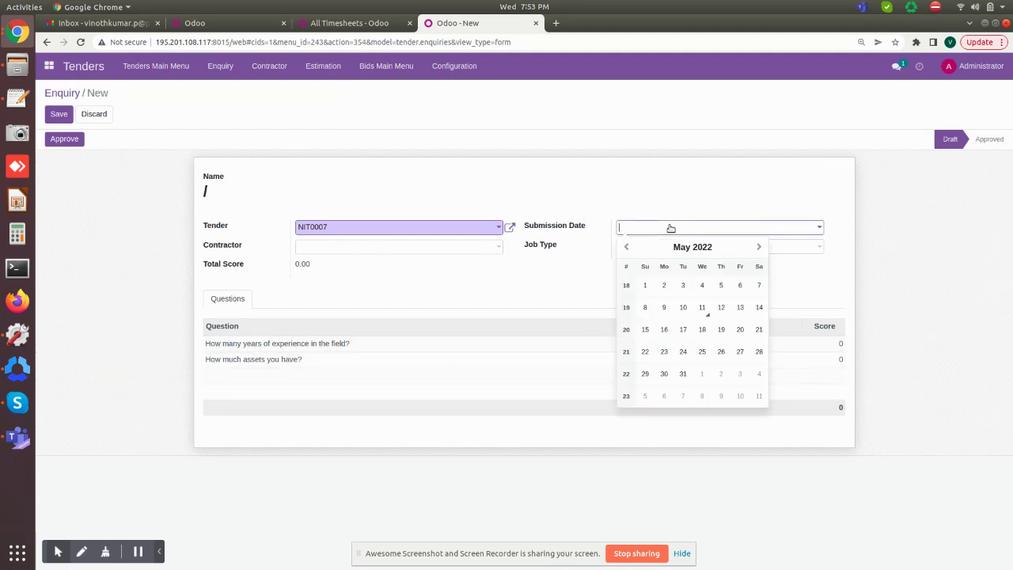
click(702, 310)
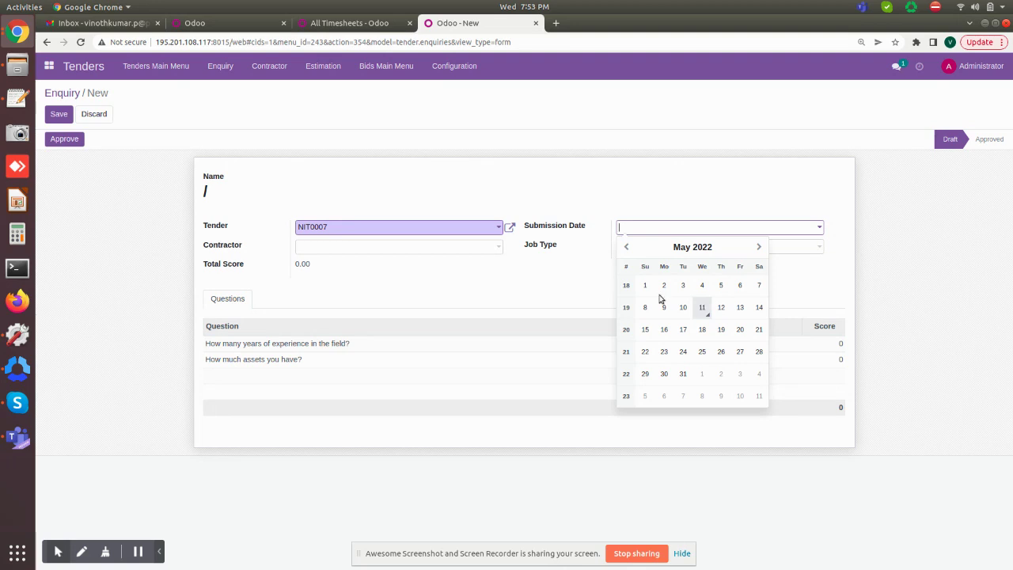
Assign the first bidding contractor to the enquiry, set the job type to Sales Executive, and save it
click(467, 249)
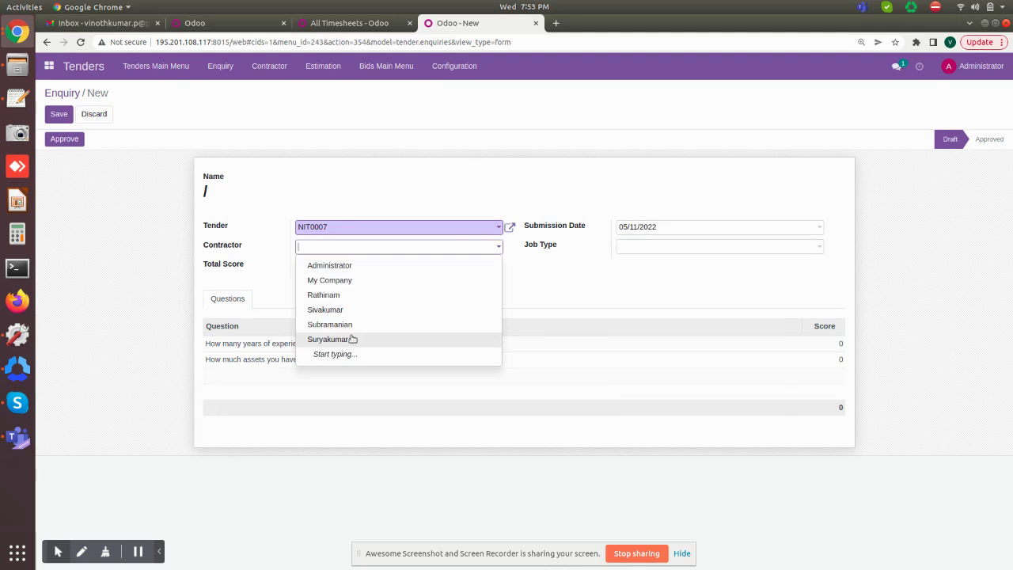
click(348, 310)
click(697, 247)
click(689, 267)
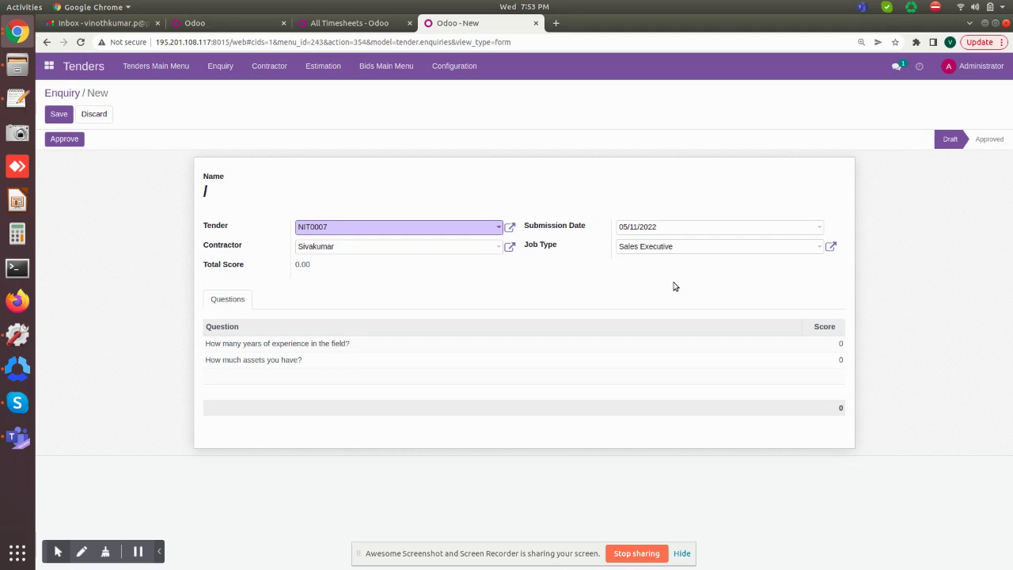
click(59, 114)
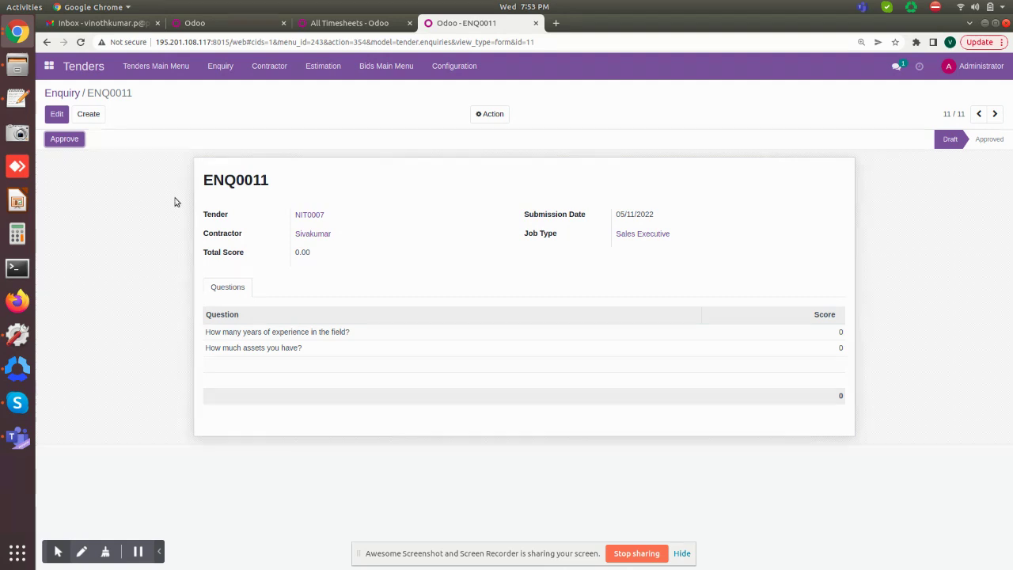
Start a second enquiry for tender NIT0007, also with submission date 05/11/2022
click(90, 115)
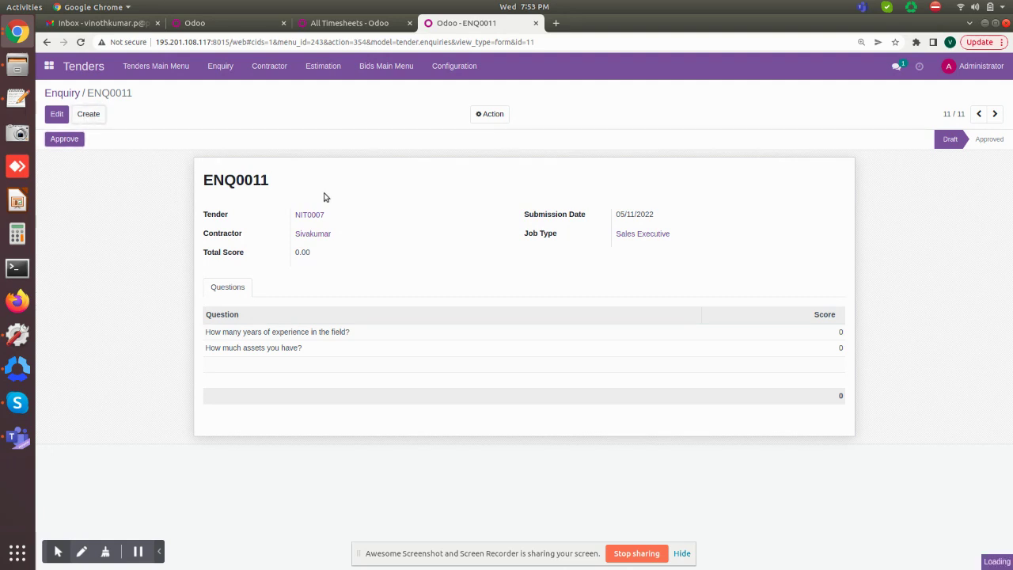
click(348, 228)
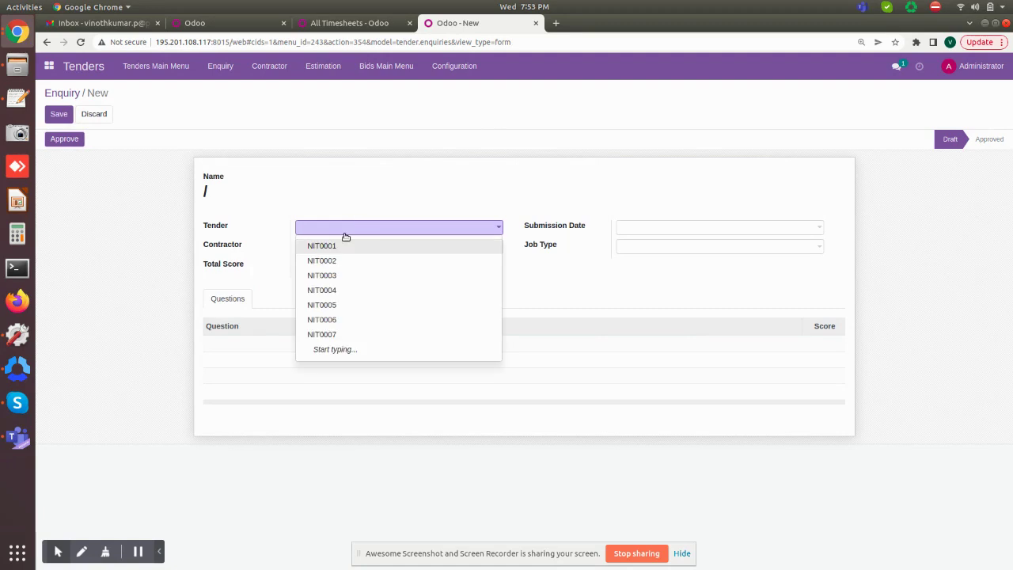
click(332, 336)
click(648, 229)
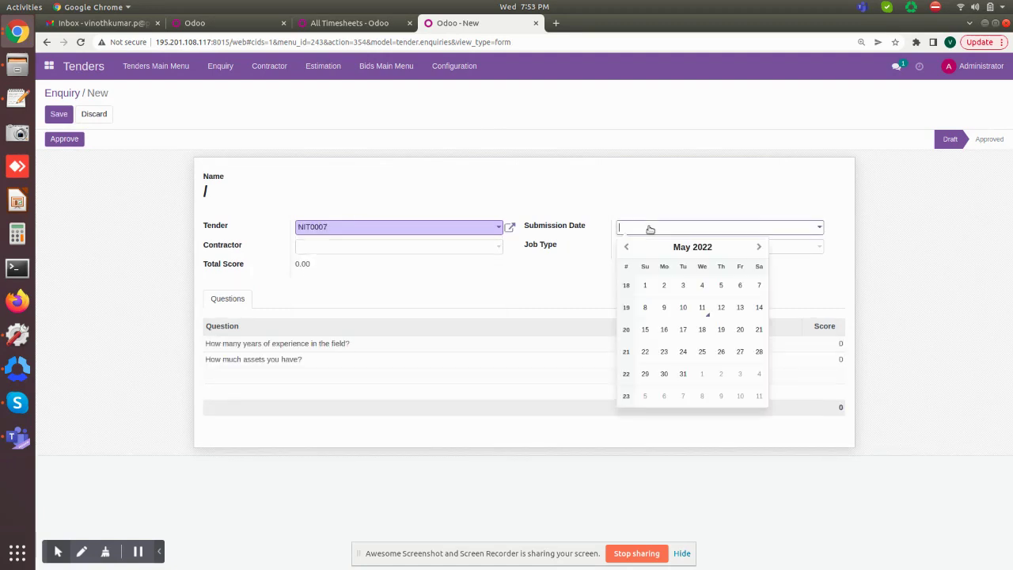
click(701, 307)
Assign a different contractor to the second enquiry, set its job type to Sales Executive, and save it
click(437, 252)
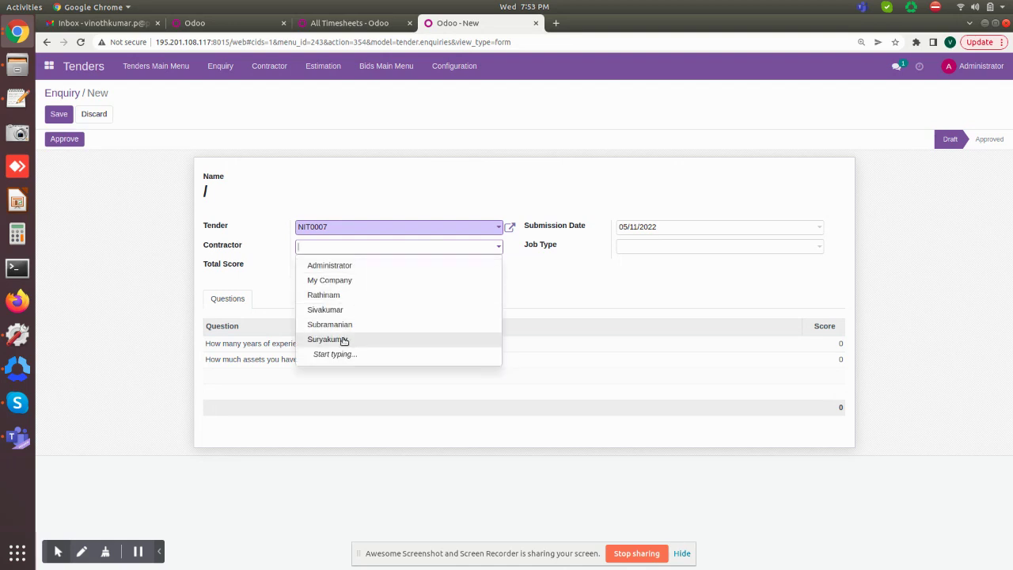
click(345, 339)
click(678, 247)
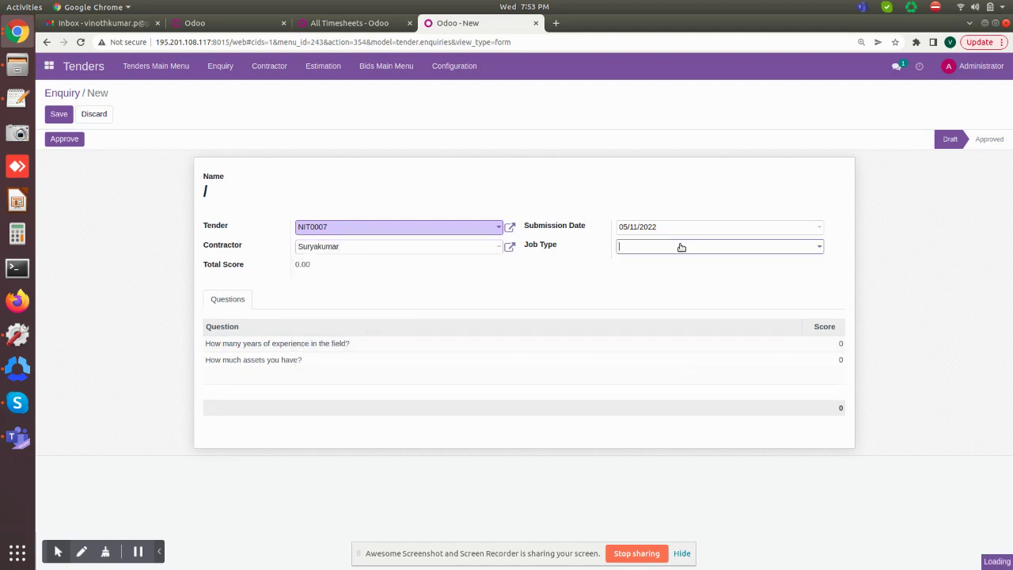
click(671, 262)
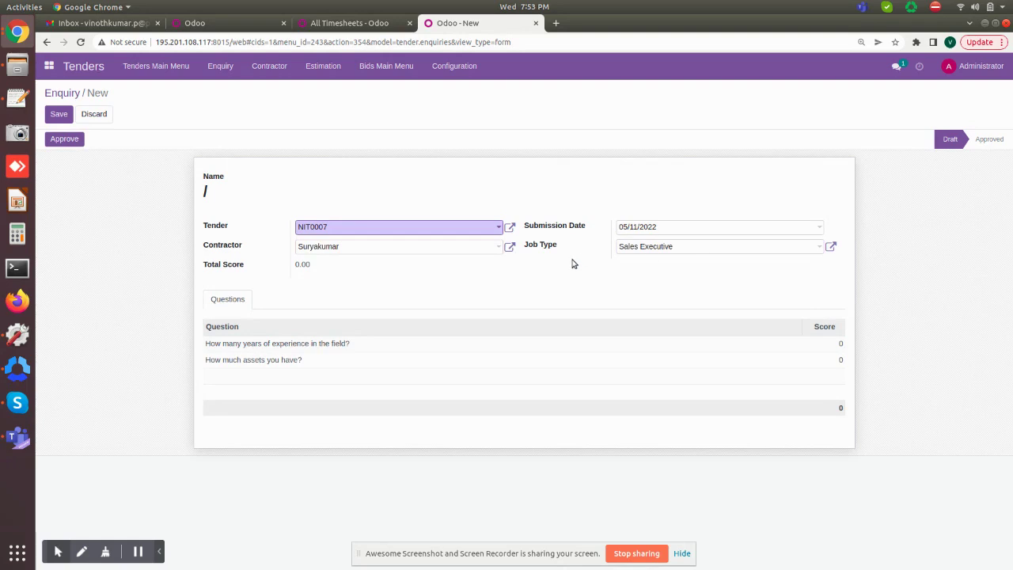
click(61, 114)
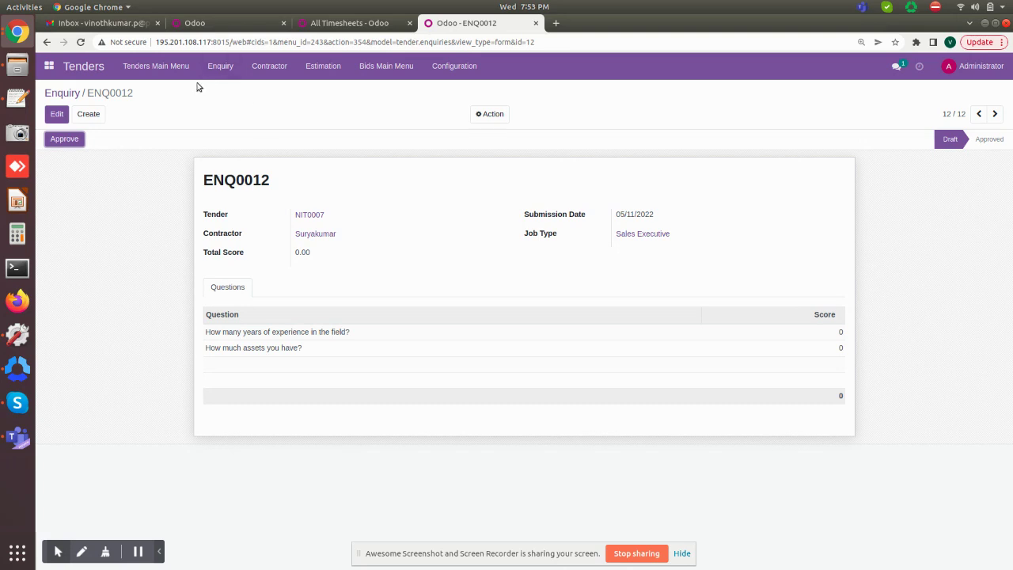
Open tender NIT0007 from the tender list and view the enquiries linked to it
click(169, 67)
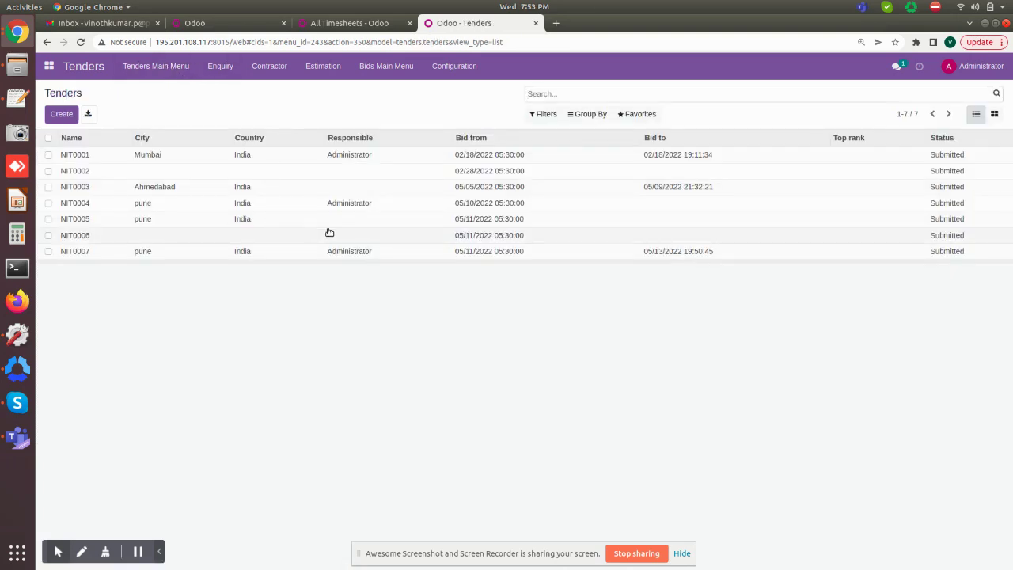
click(335, 255)
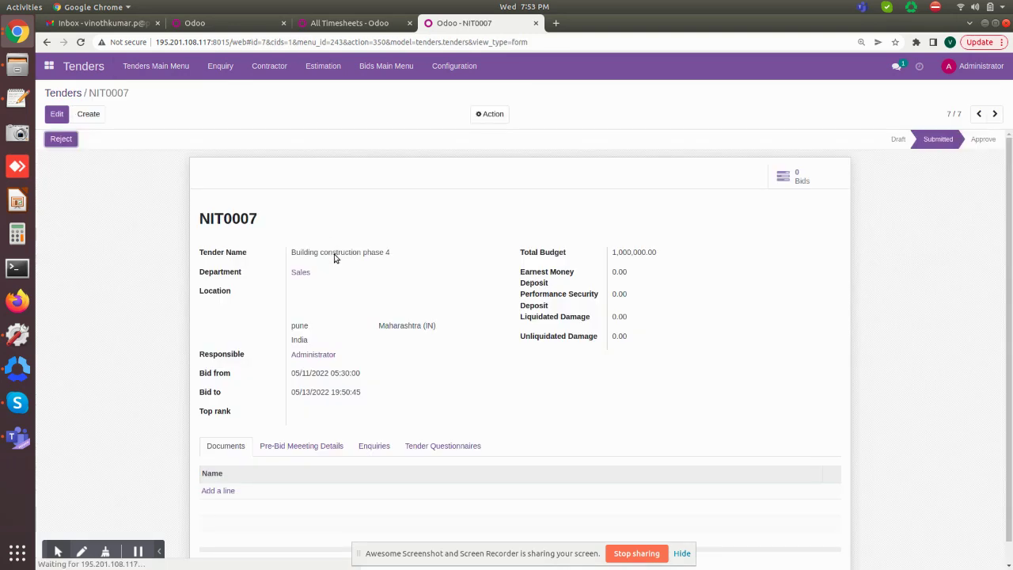
click(373, 447)
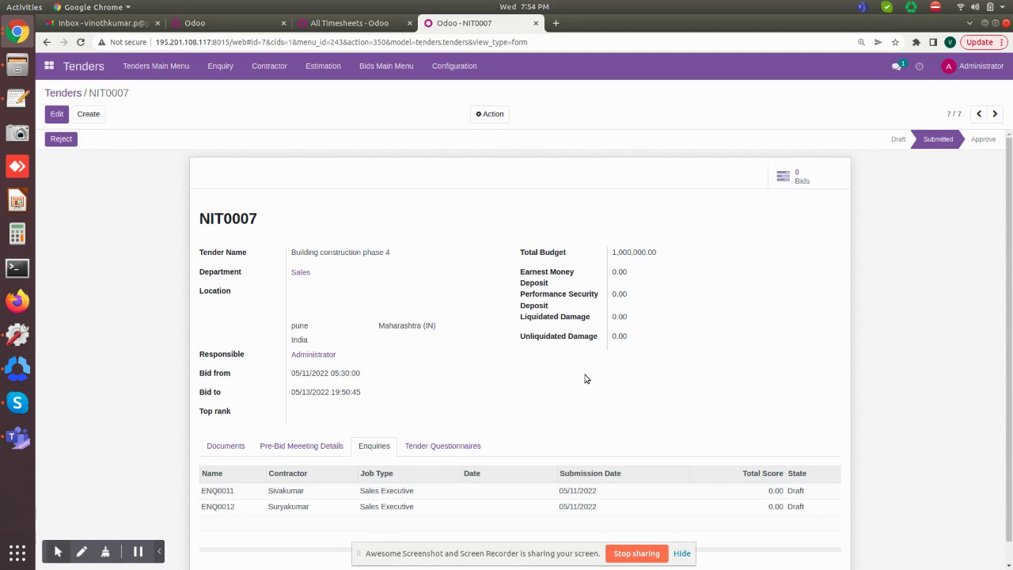
In enquiry ENQ0011, score the years of experience question 10 and the assets question 8, and save
click(219, 67)
click(305, 317)
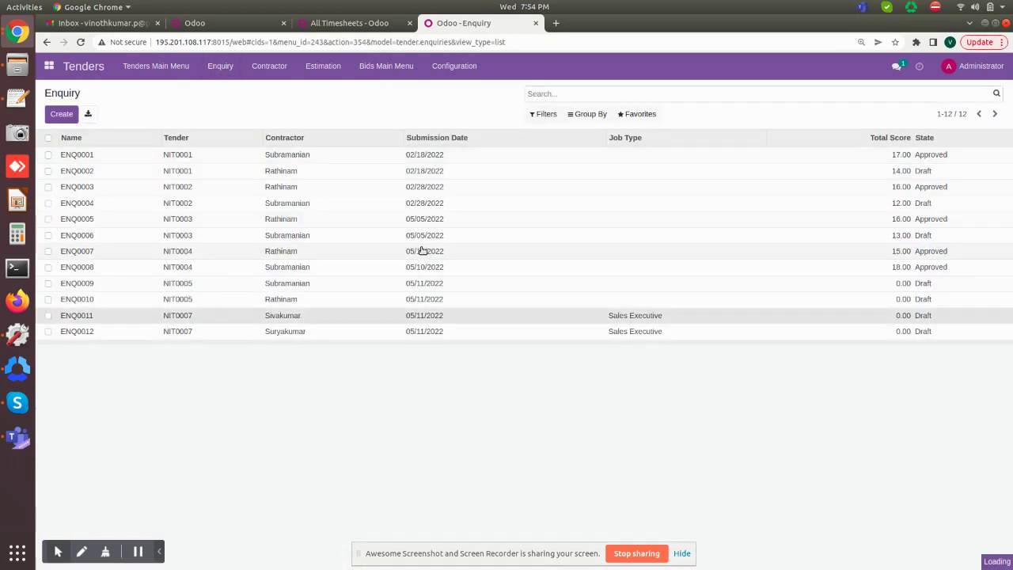
click(57, 116)
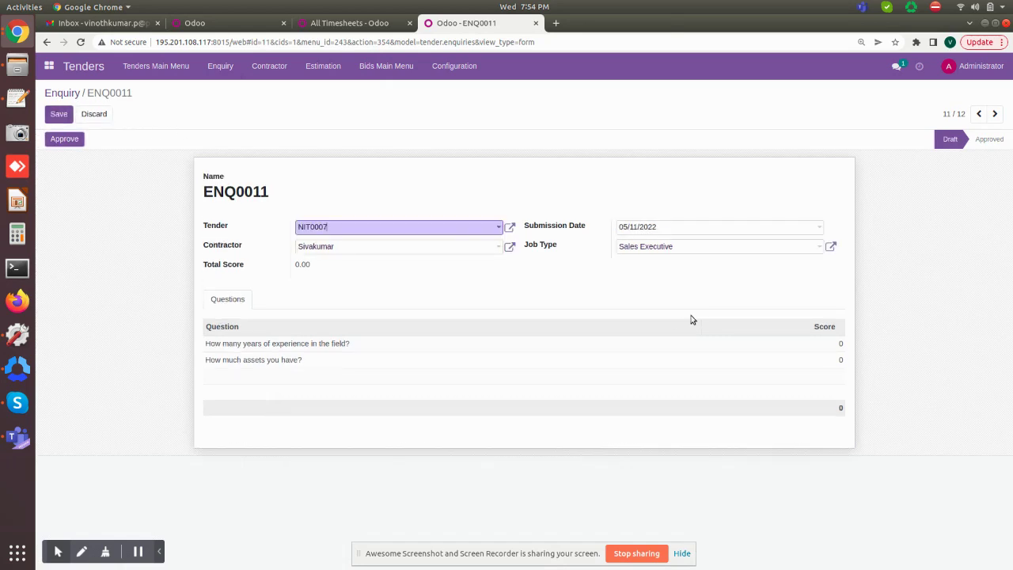
click(835, 344)
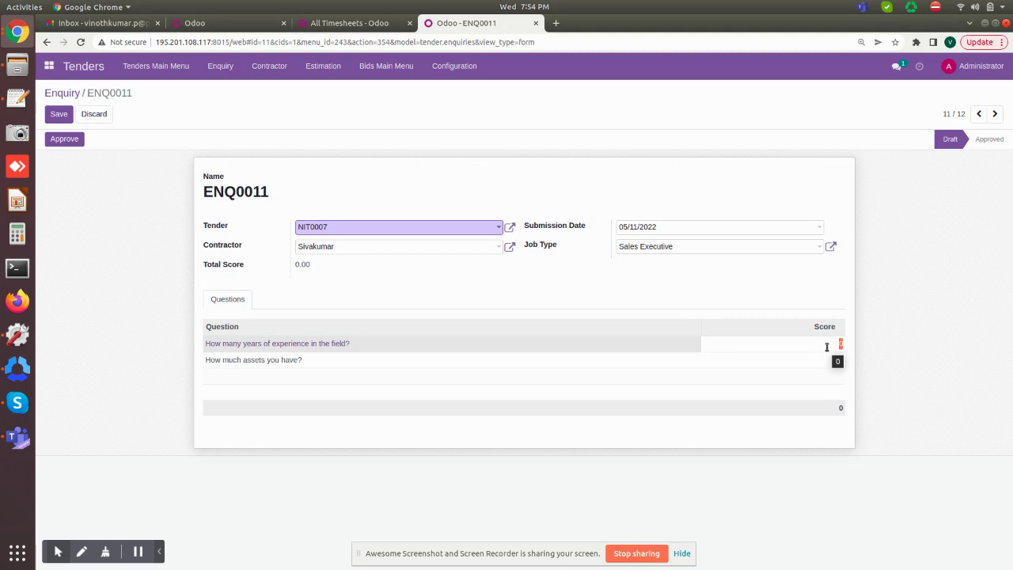
text(10)
click(822, 364)
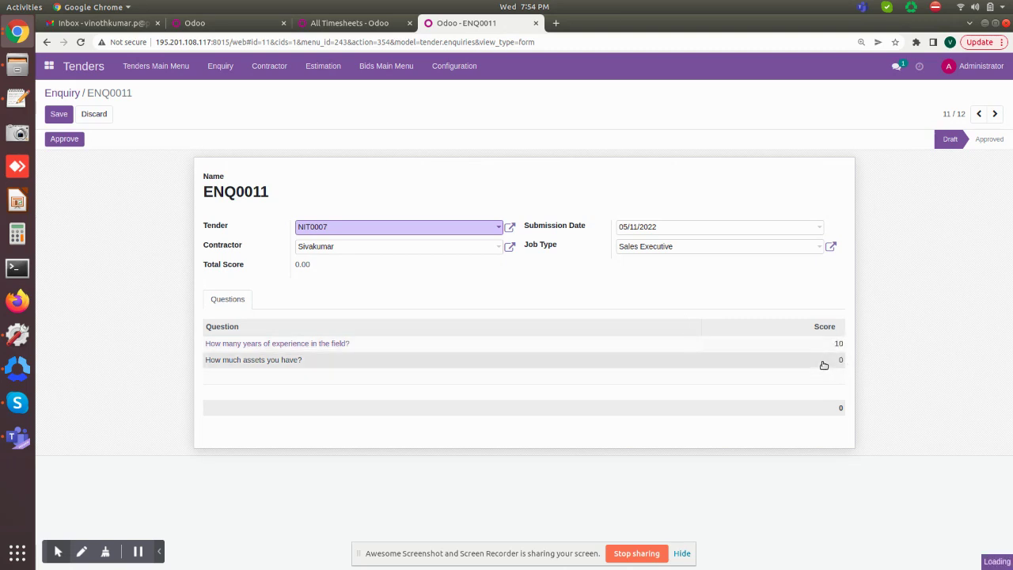
click(858, 369)
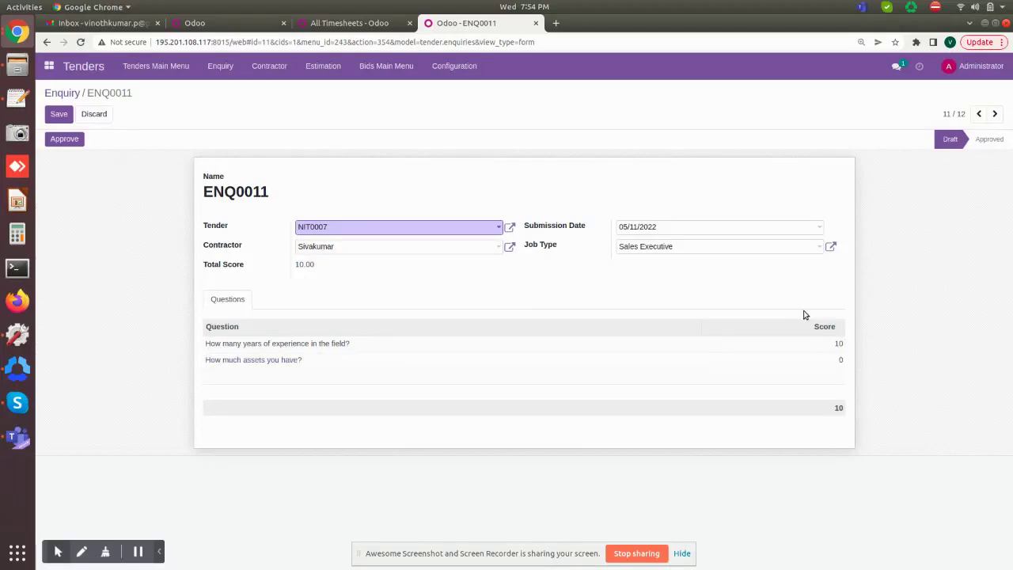
click(823, 358)
text(8)
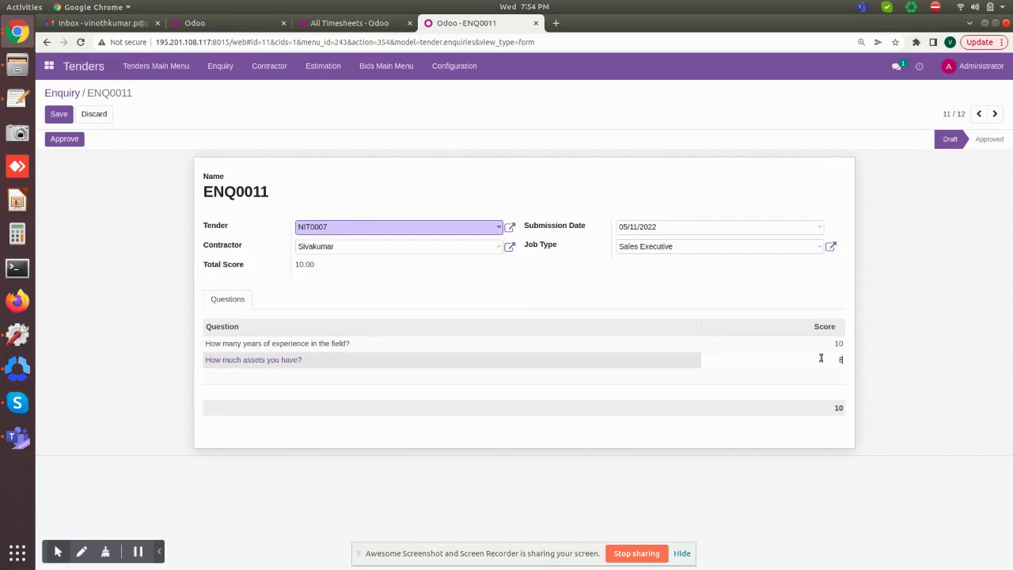
click(60, 111)
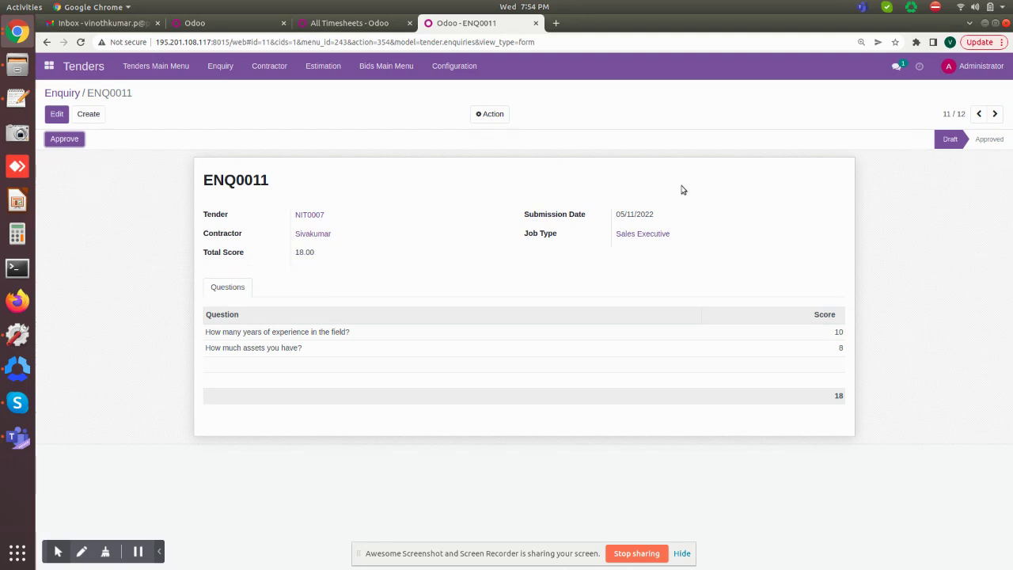
In enquiry ENQ0012, score both the years of experience question and the assets question 8, and save
click(994, 113)
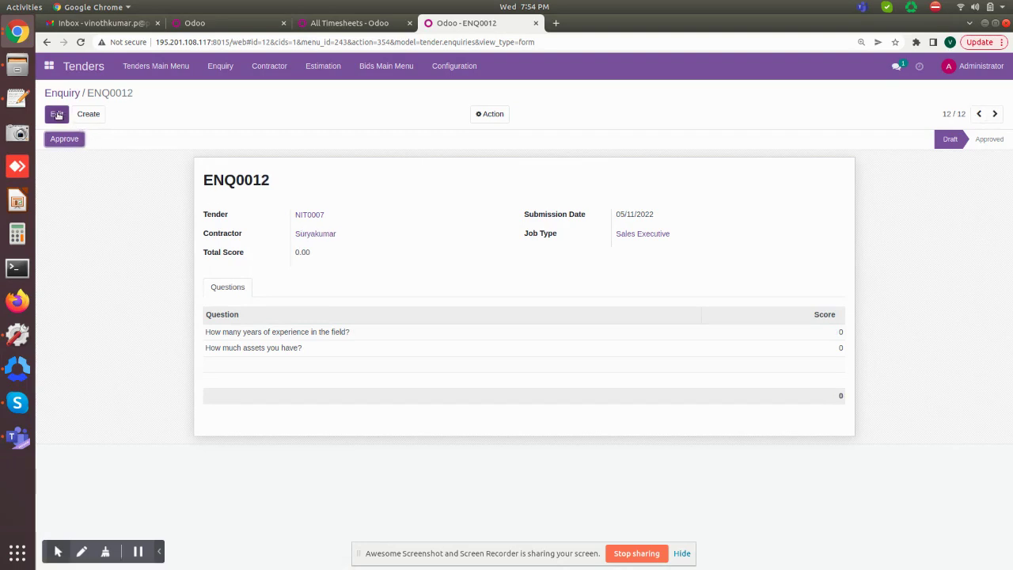
click(57, 115)
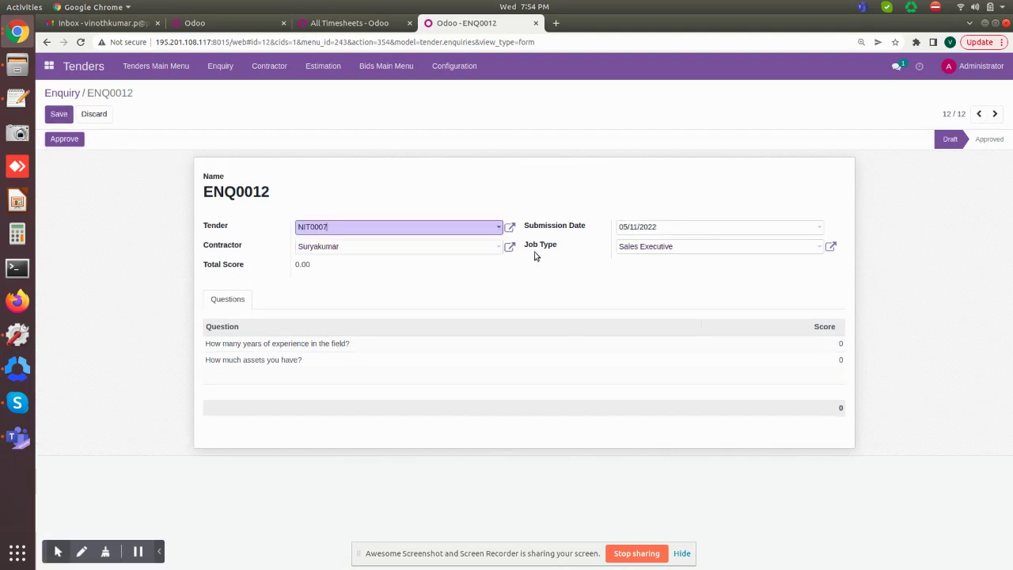
click(839, 345)
text(8)
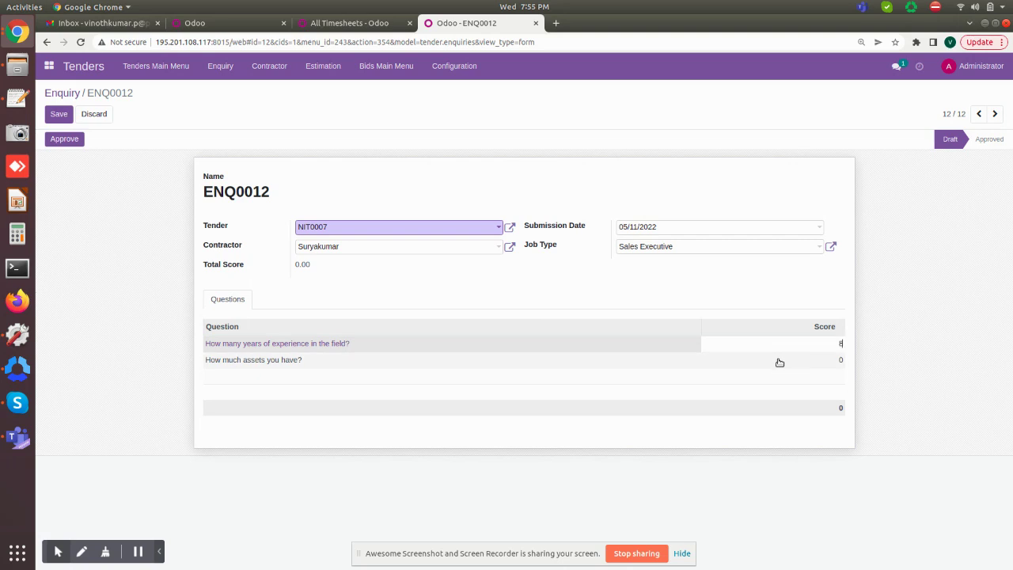
click(838, 360)
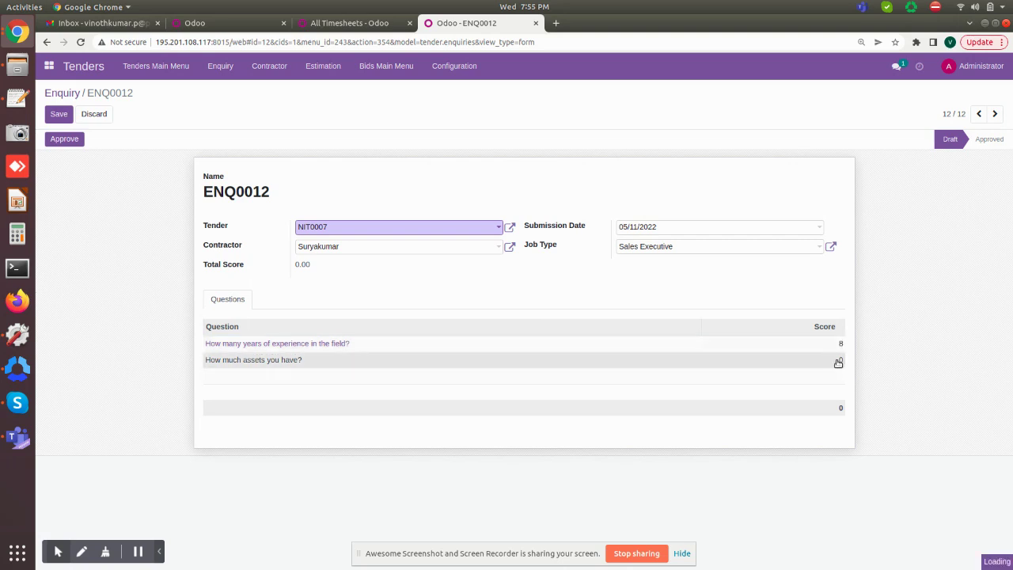
text(8)
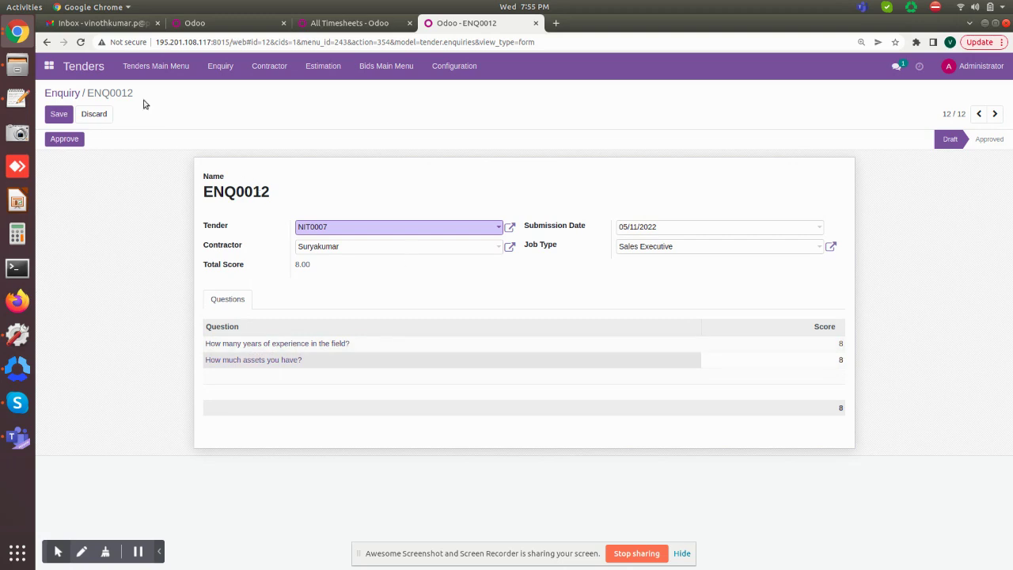
click(59, 114)
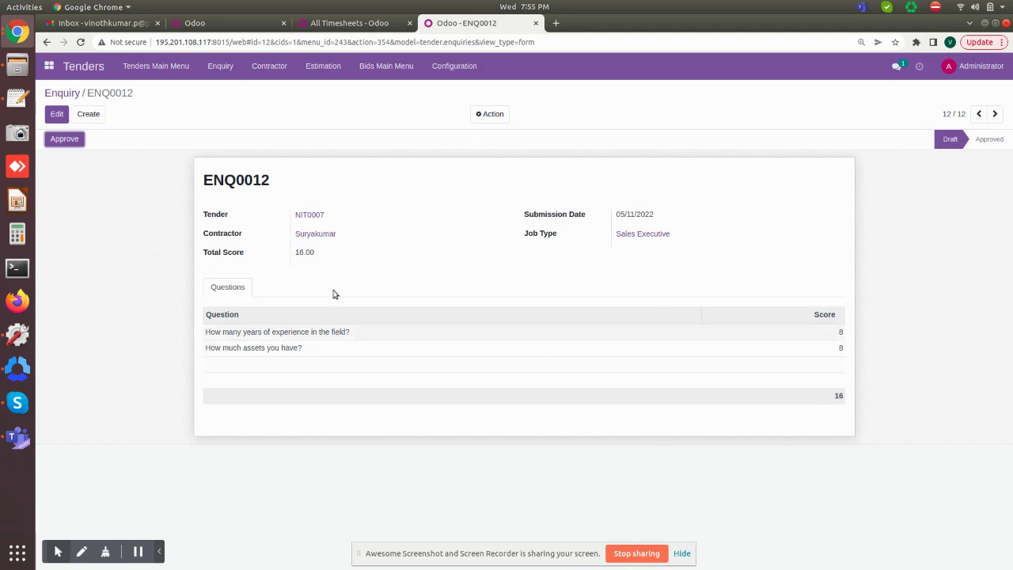
Open tender NIT0007's linked enquiries and approve enquiry ENQ0011
click(165, 70)
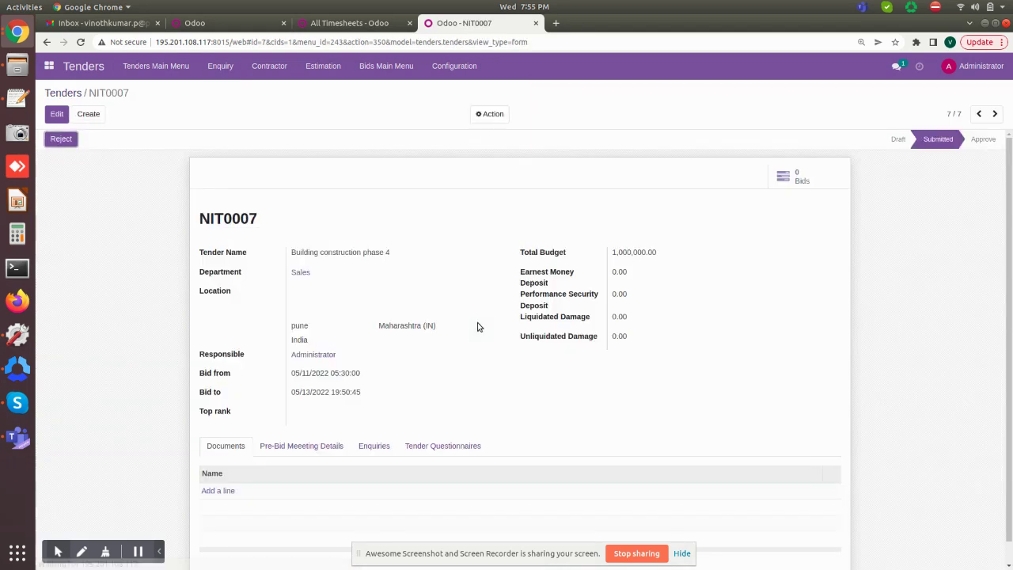
click(396, 447)
scroll(459, 411, down, 1)
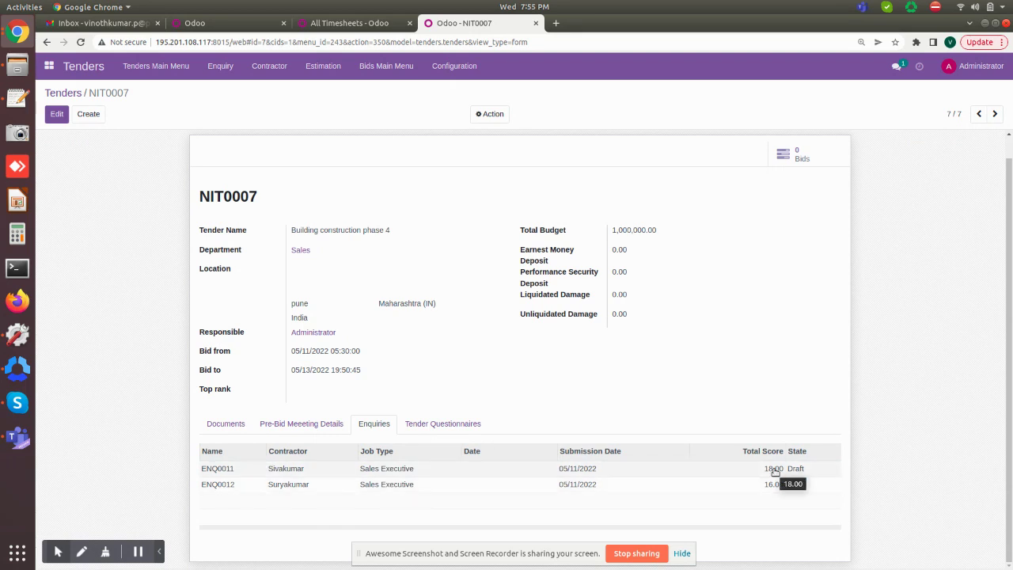
click(332, 466)
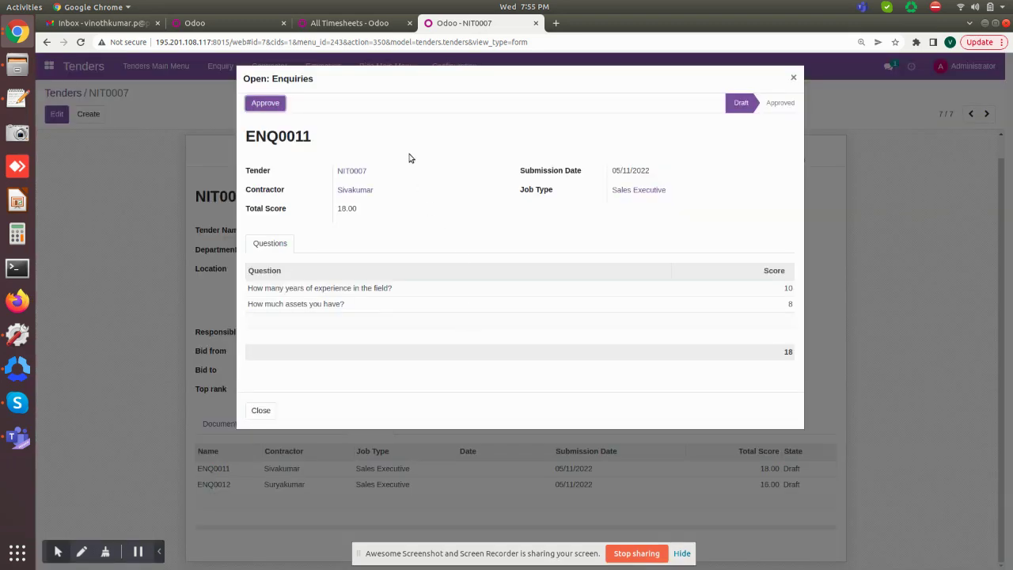
click(269, 104)
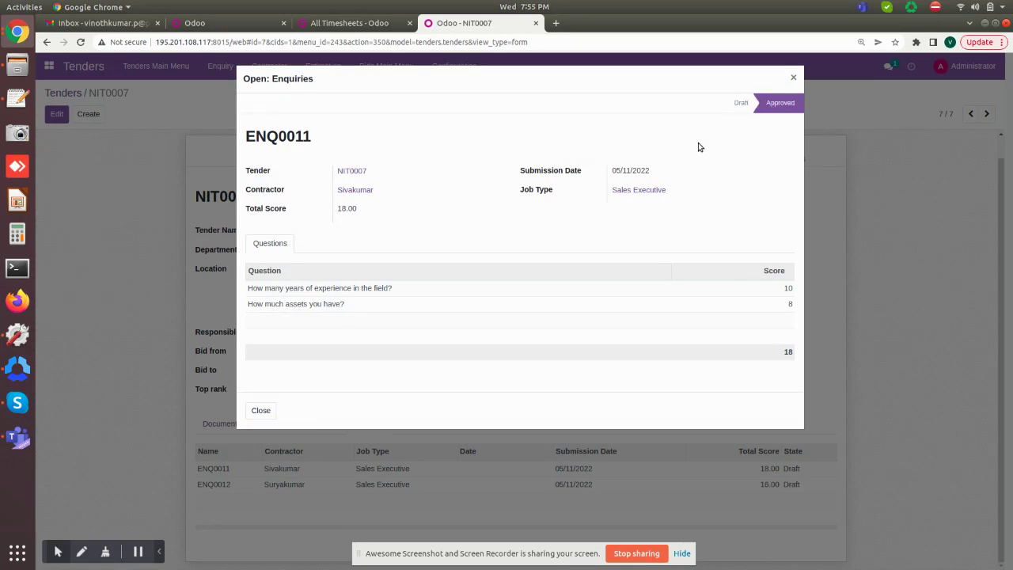
click(793, 77)
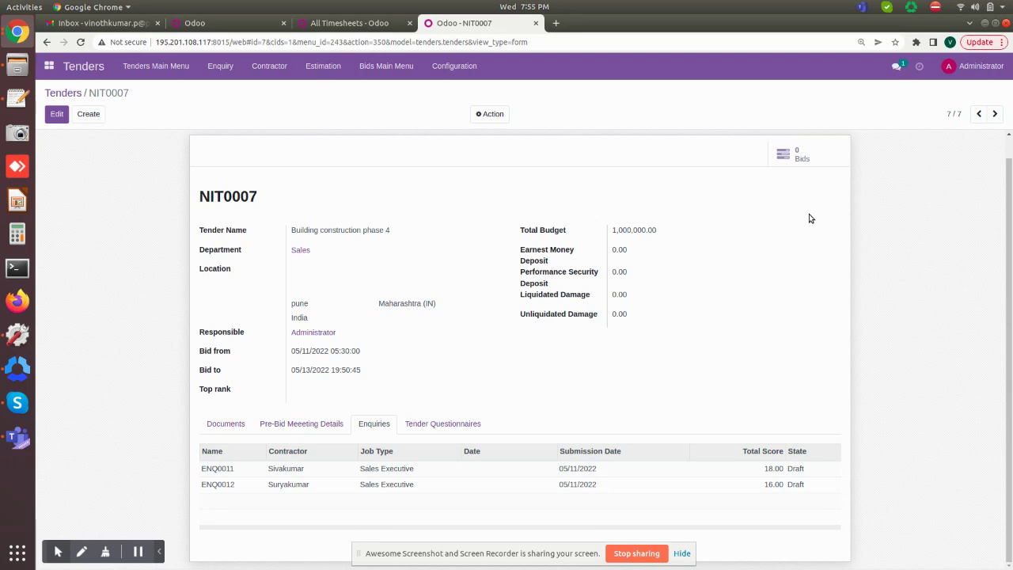
Start a new estimation for enquiry ENQ0011 with Administrator as the reviewer
click(321, 68)
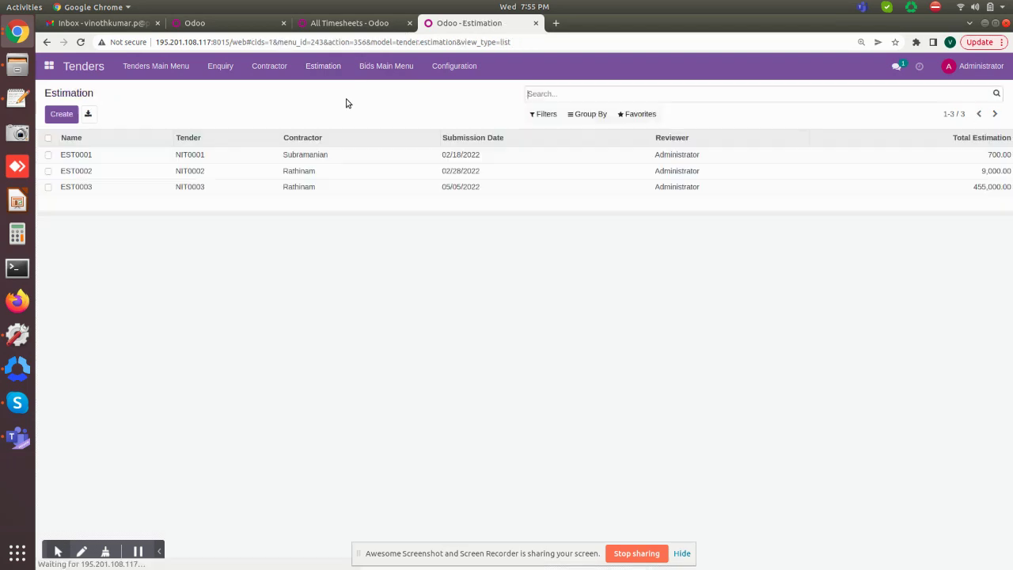
click(70, 115)
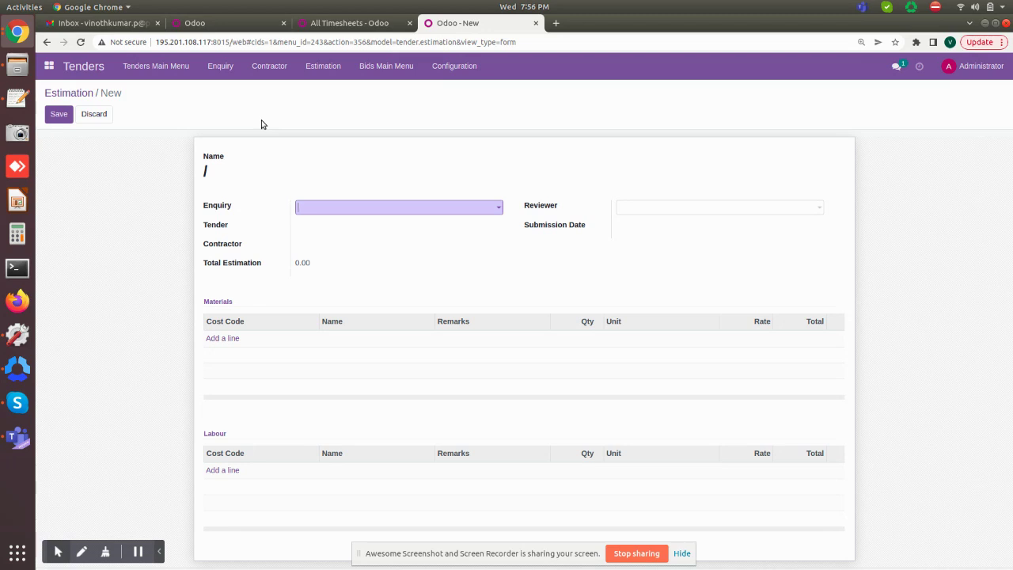
click(440, 207)
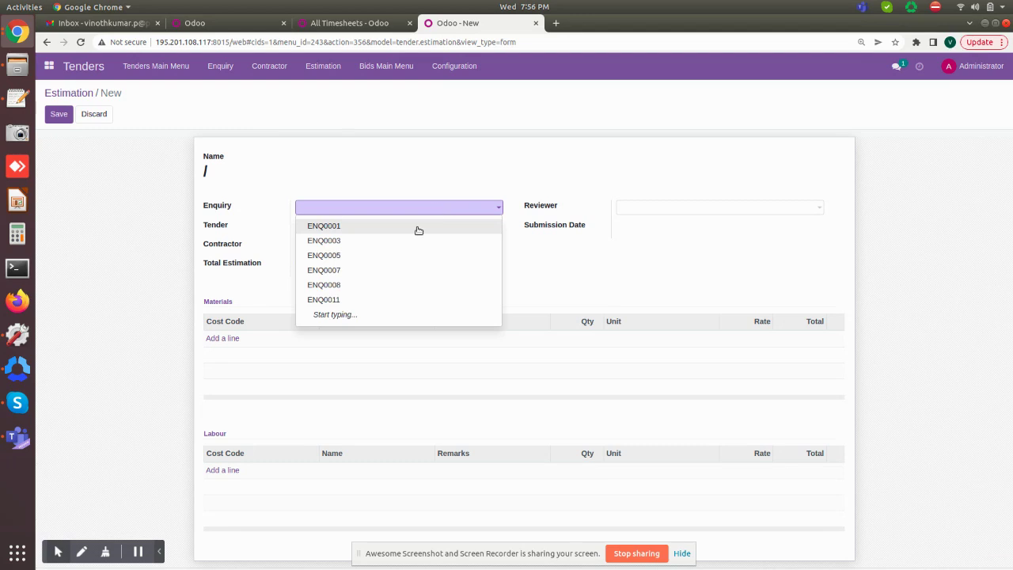
click(353, 301)
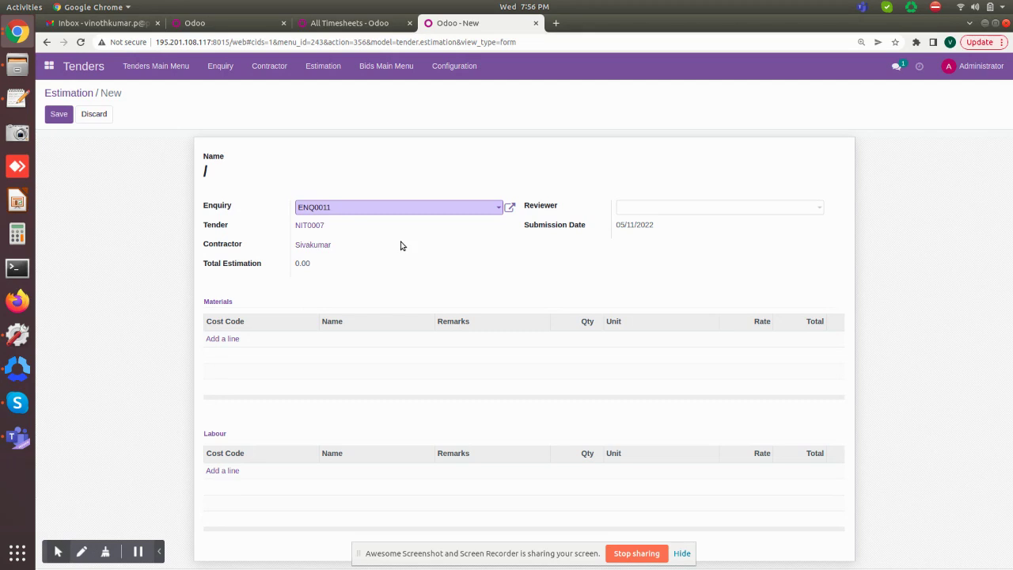
click(660, 209)
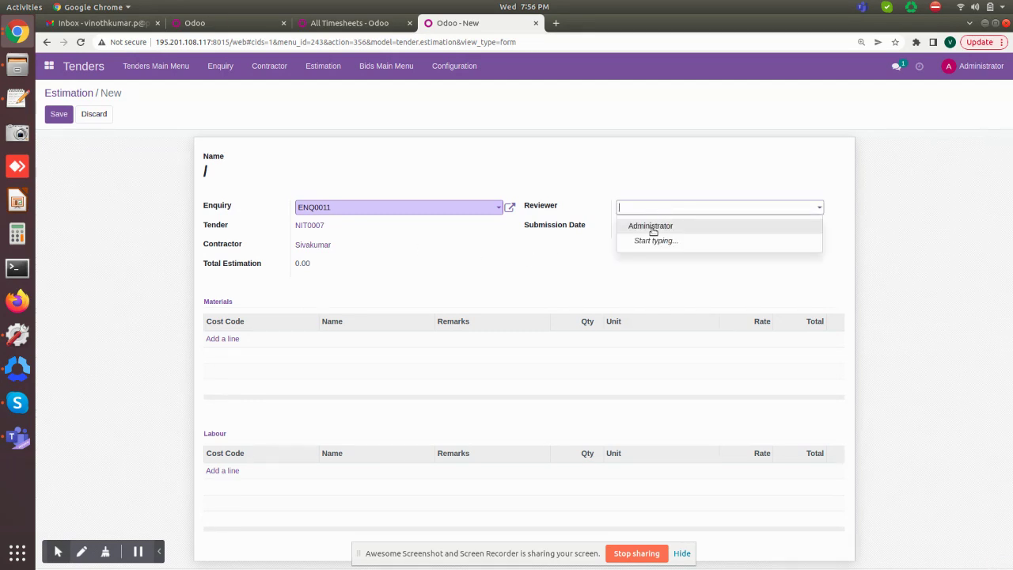
click(655, 227)
Add a Cement line to the estimation's materials with a quantity of 1000
click(222, 339)
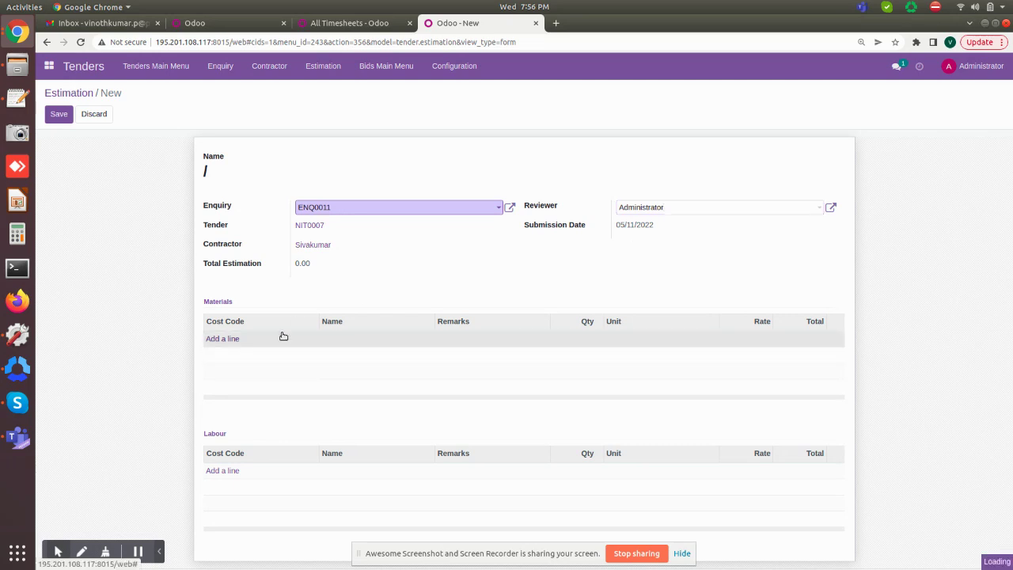
click(293, 341)
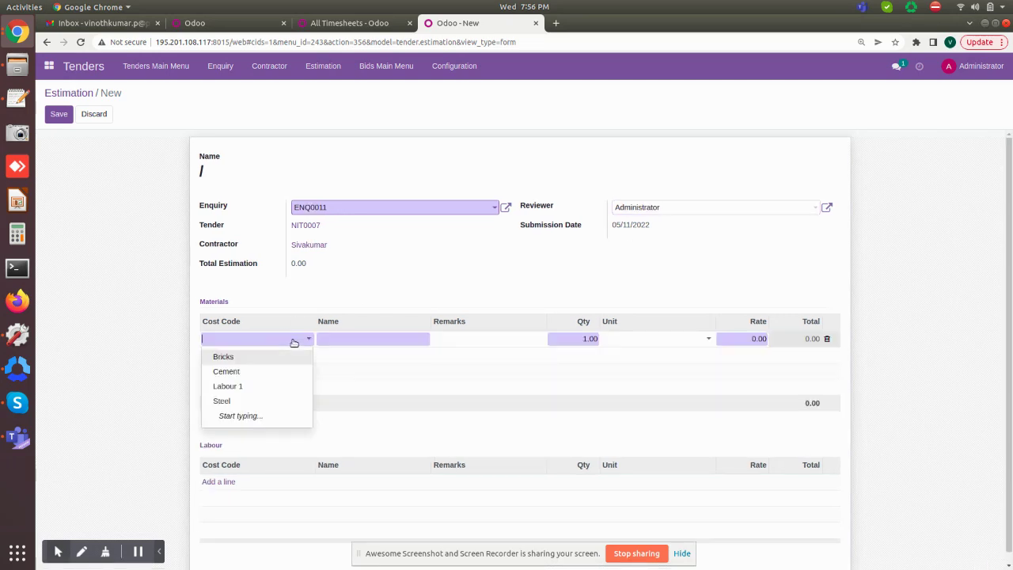
click(269, 369)
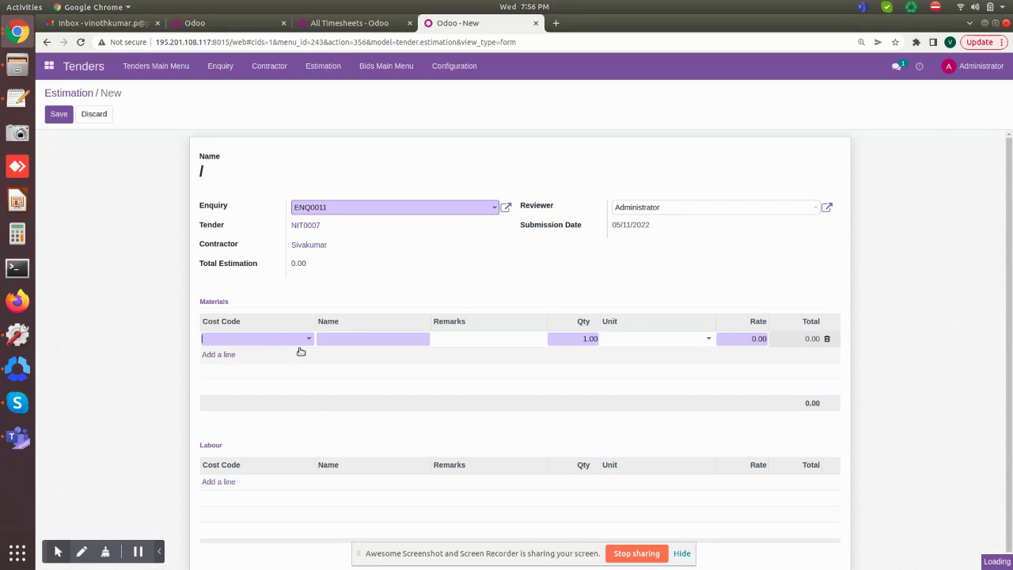
click(567, 339)
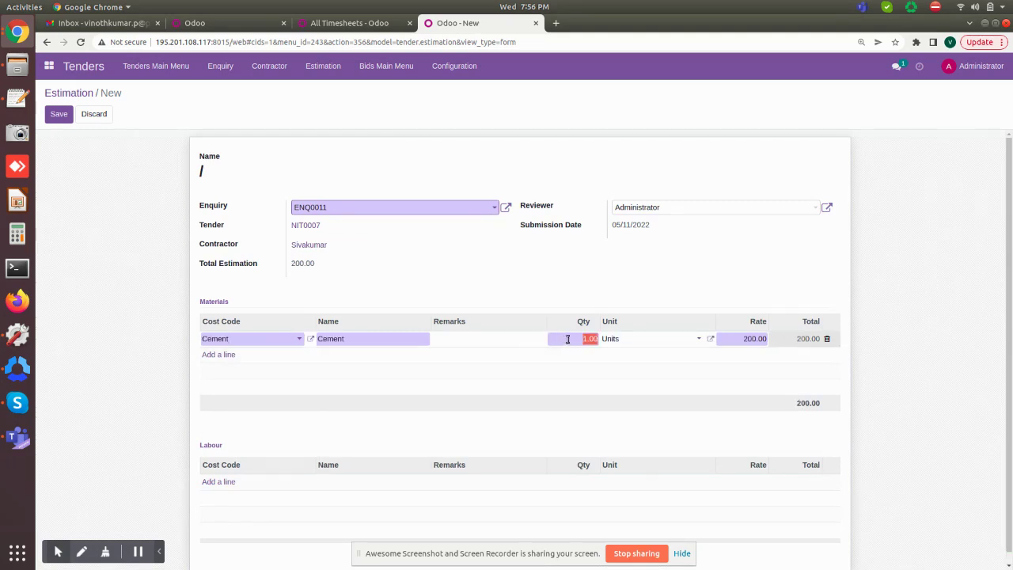
text(1000)
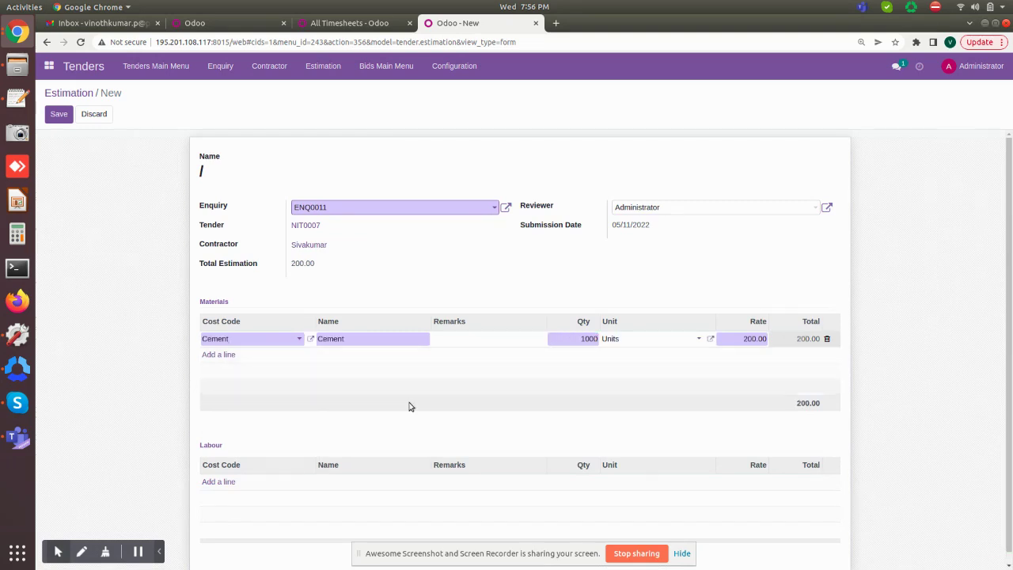
Add a Bricks line to the estimation's materials with a quantity of 1500
click(244, 365)
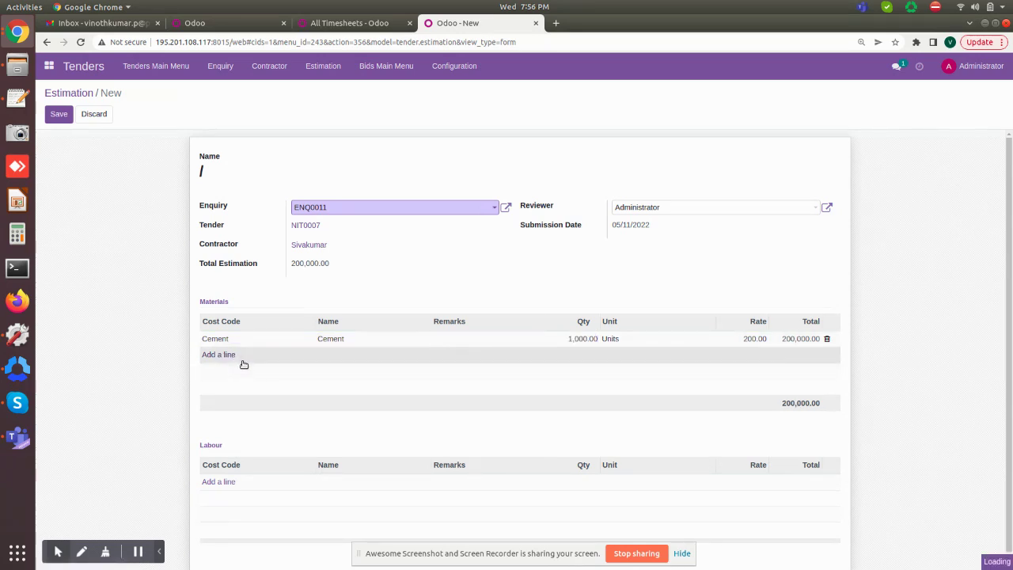
click(243, 356)
click(240, 374)
click(576, 354)
text(1500)
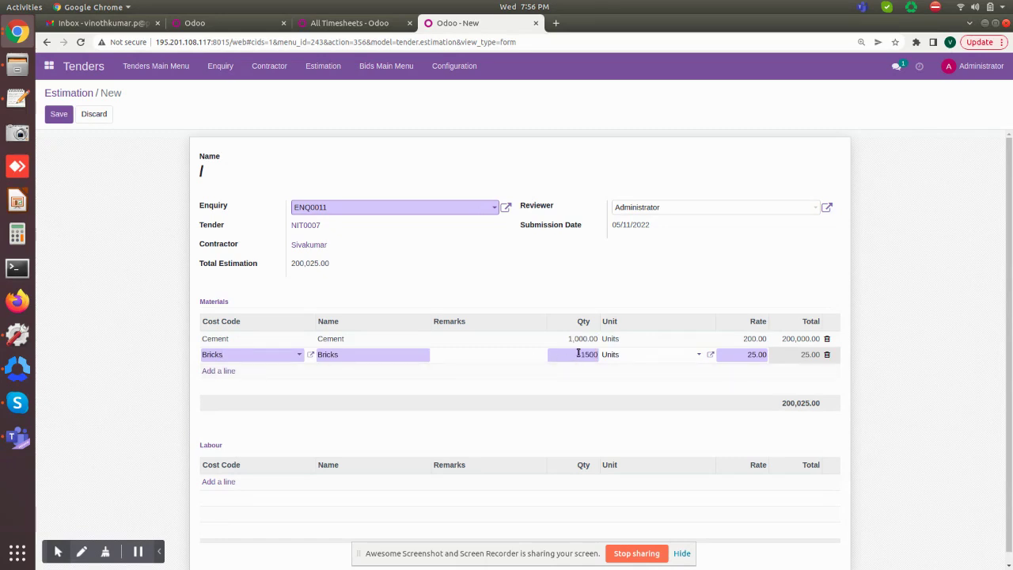
Add a Steel line to the estimation's materials and set its quantity to 3500
click(221, 370)
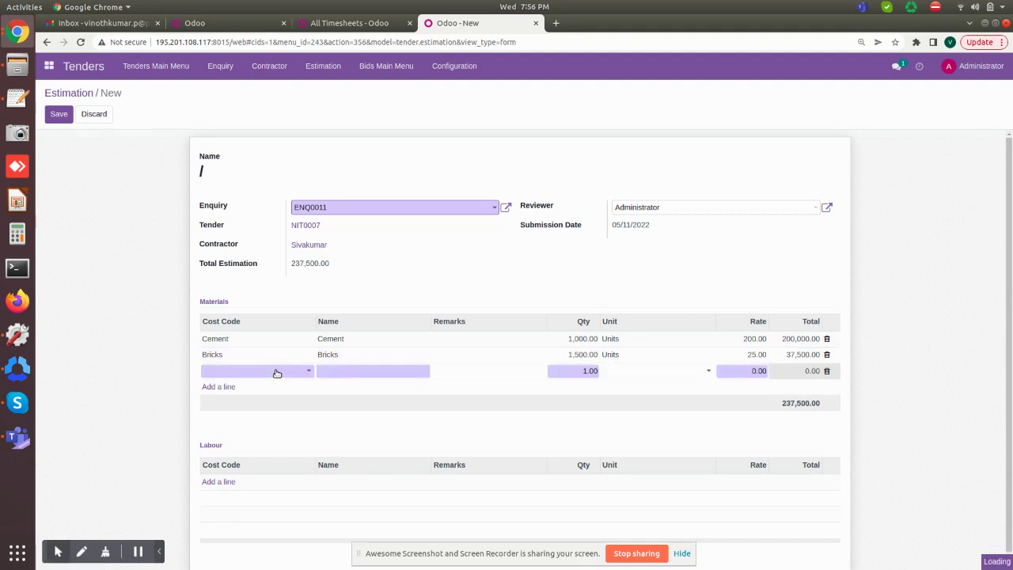
click(277, 373)
click(245, 434)
double_click(584, 372)
text(2500)
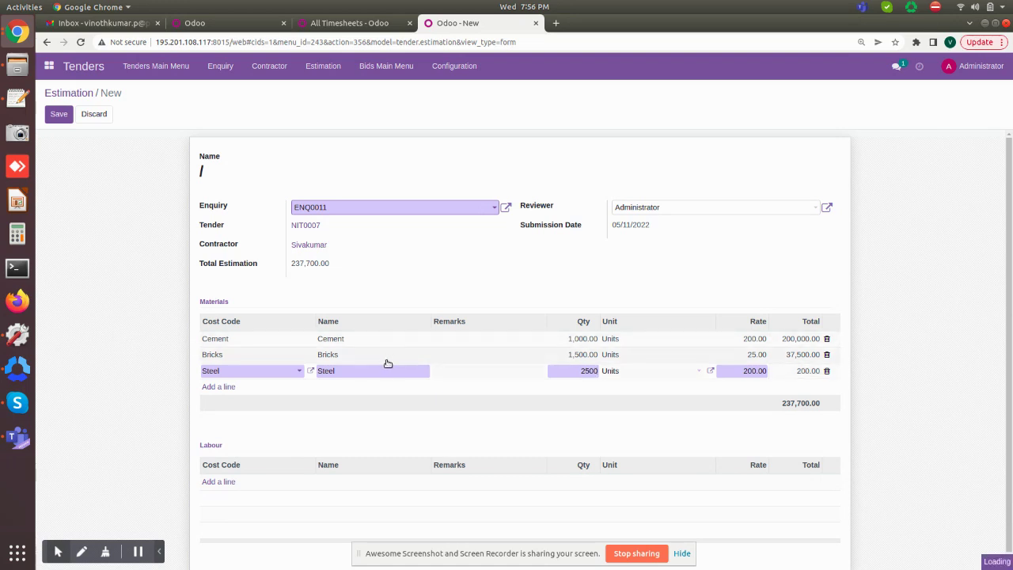
click(388, 362)
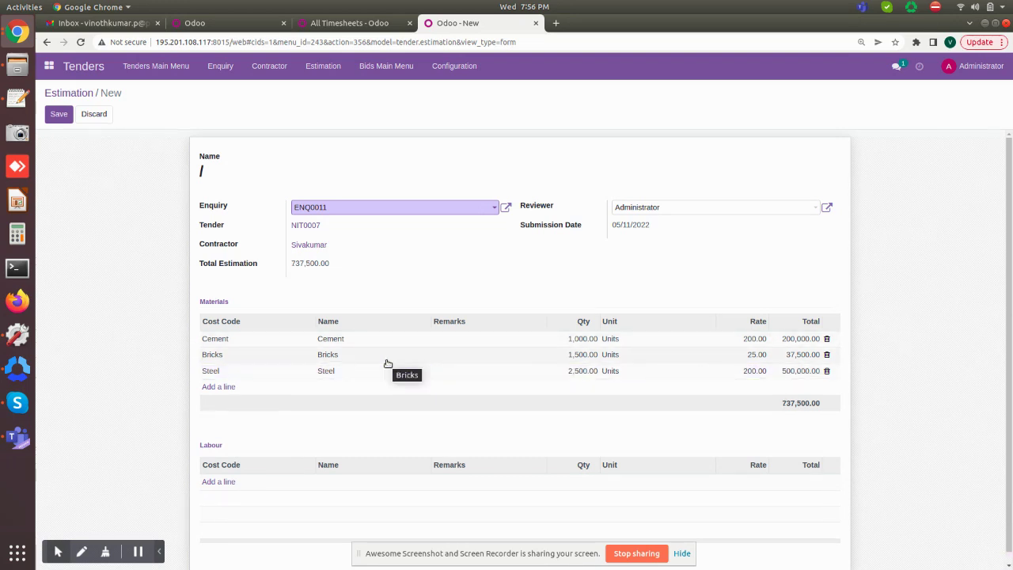
click(582, 372)
text(3)
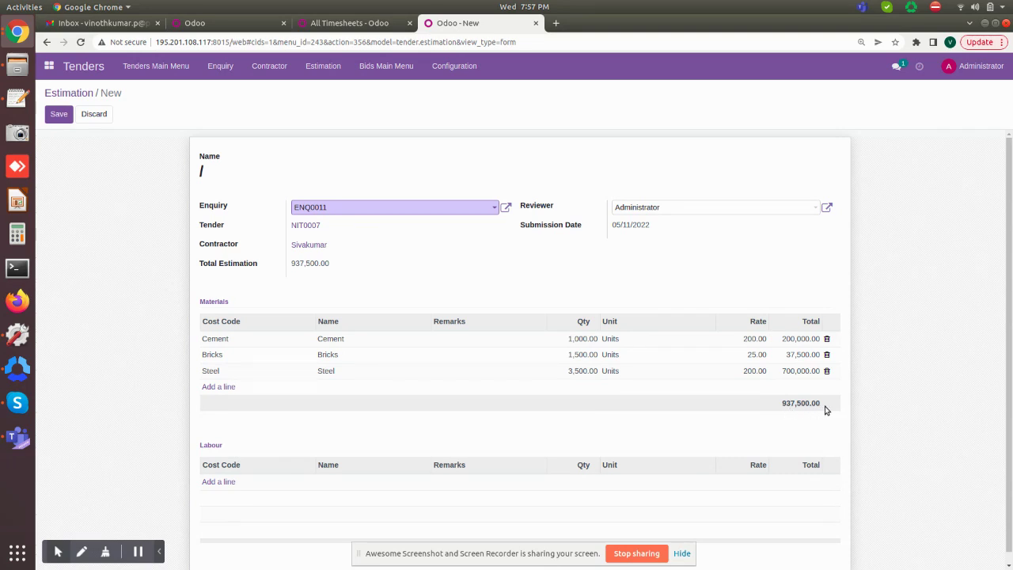
Add a Labour 1 line with a quantity of 20 to the labour section and save the estimation
click(222, 481)
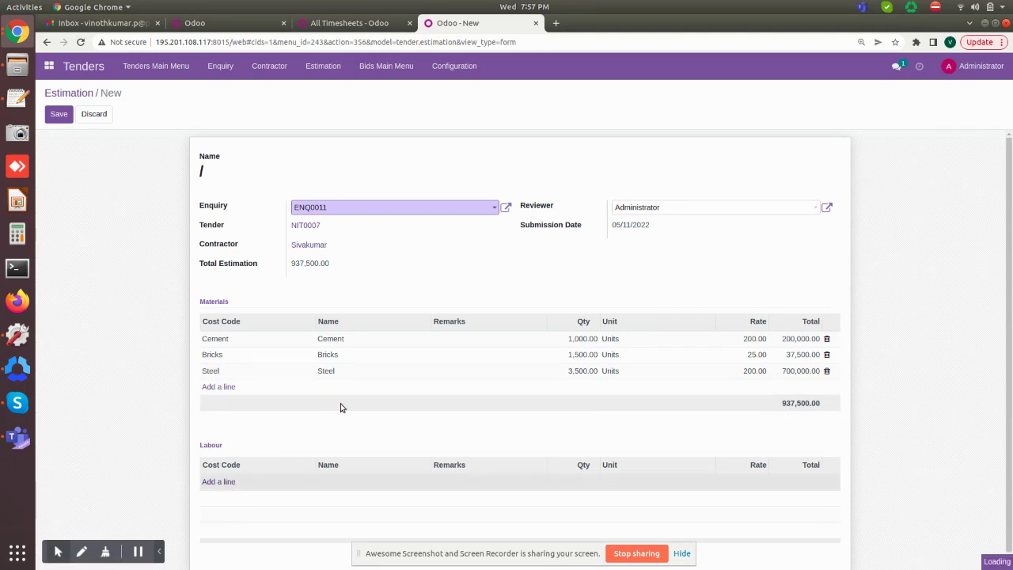
click(292, 484)
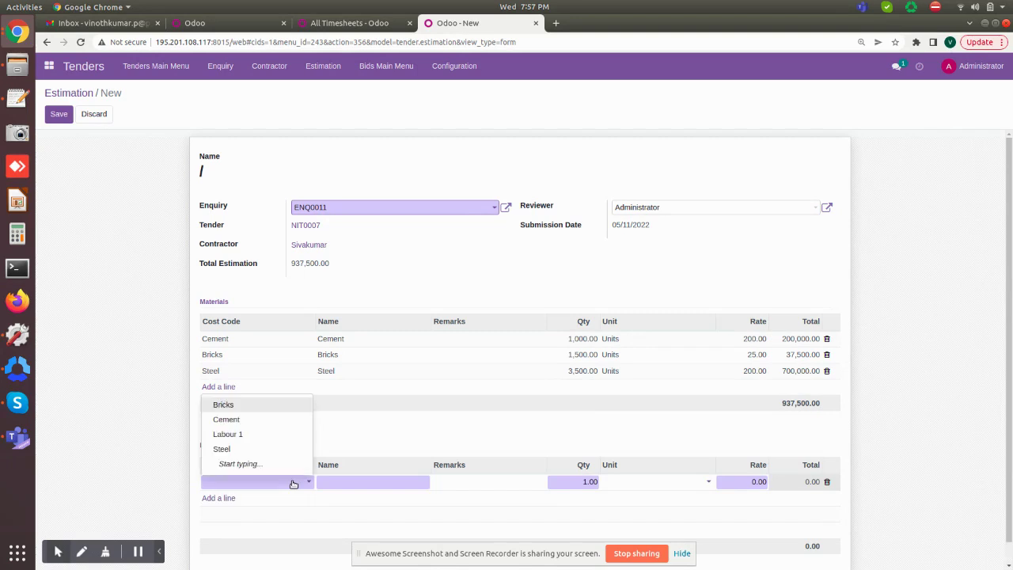
click(255, 434)
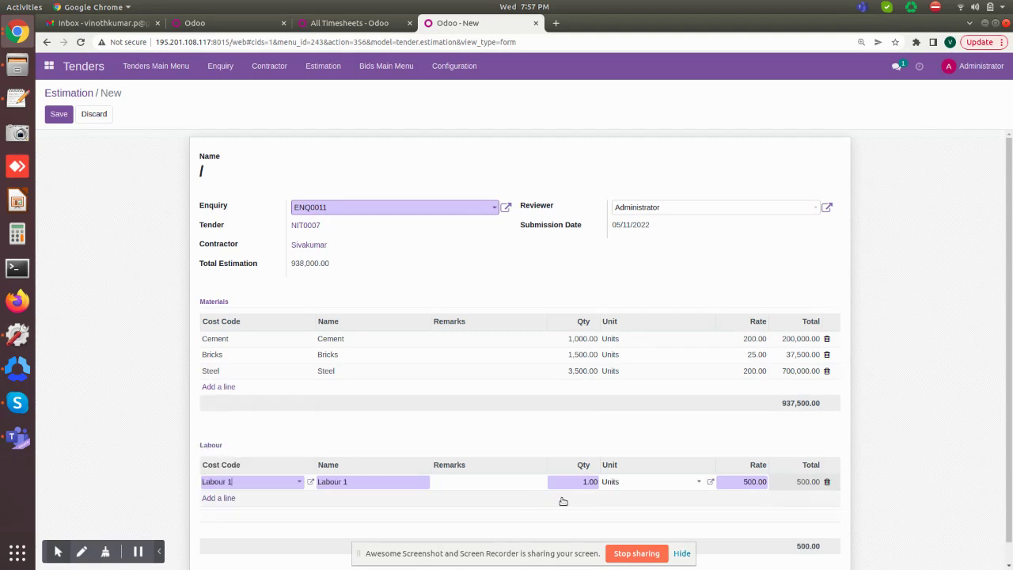
click(573, 485)
text(20)
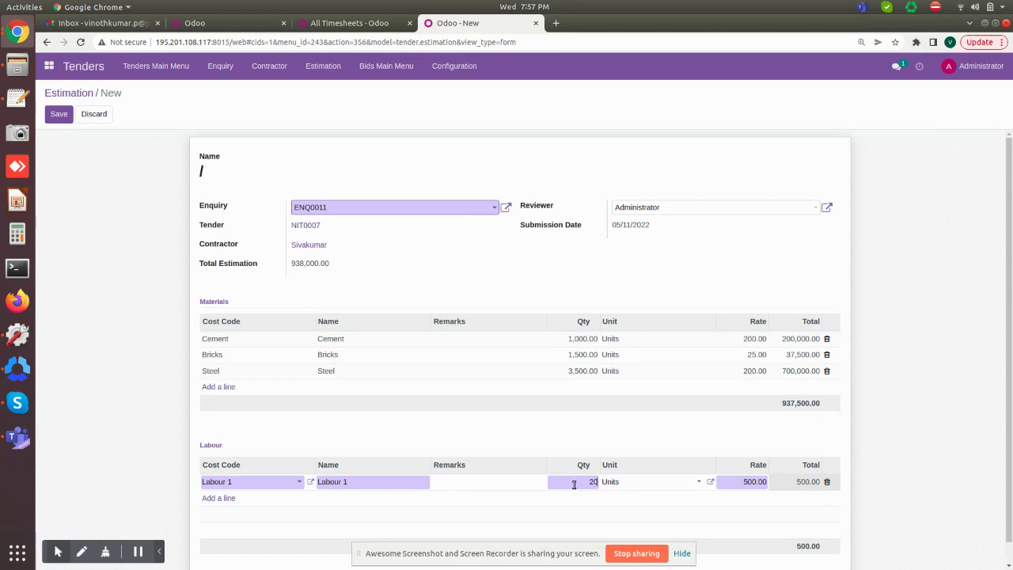
click(696, 445)
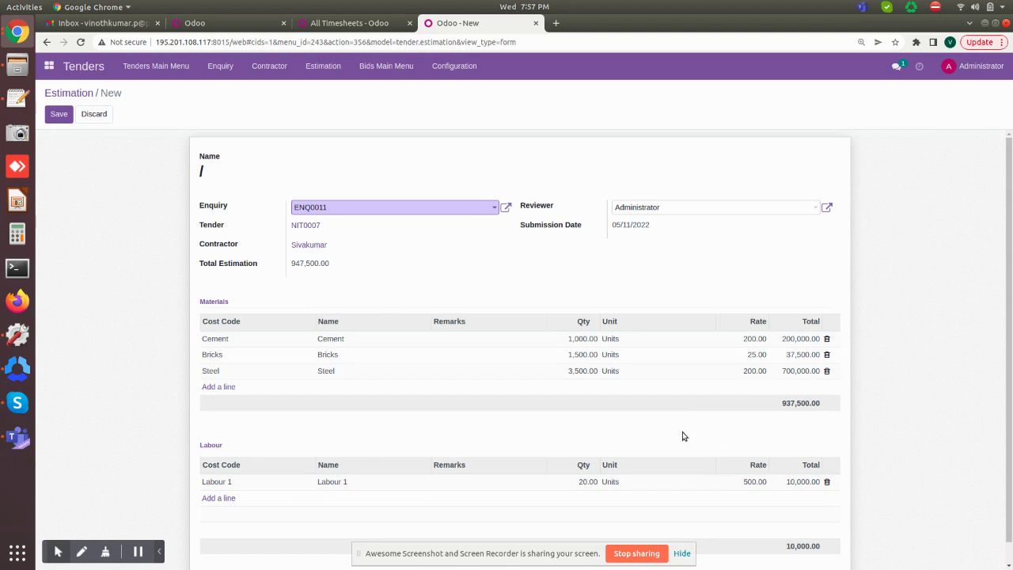
click(58, 114)
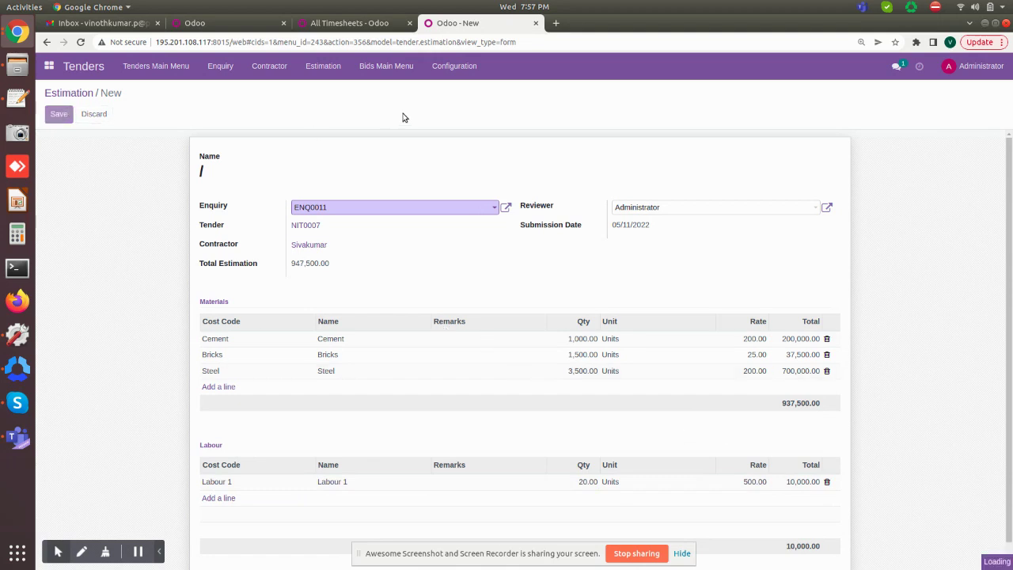